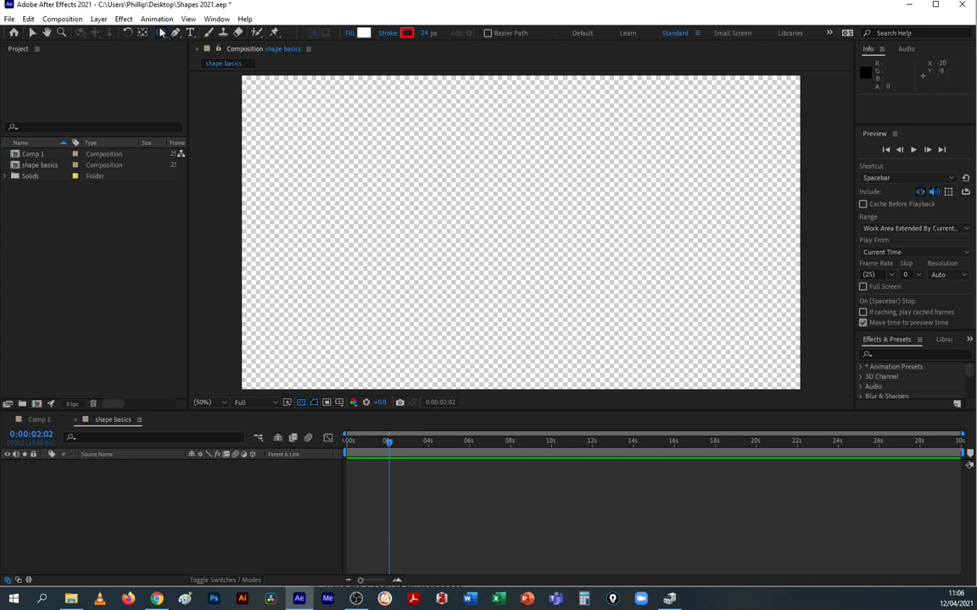
Step: Draw a large white ellipse with a 24 px red stroke, plus two smaller overlapping ellipses at its sides on the same shape layer
drag(390, 148, 587, 314)
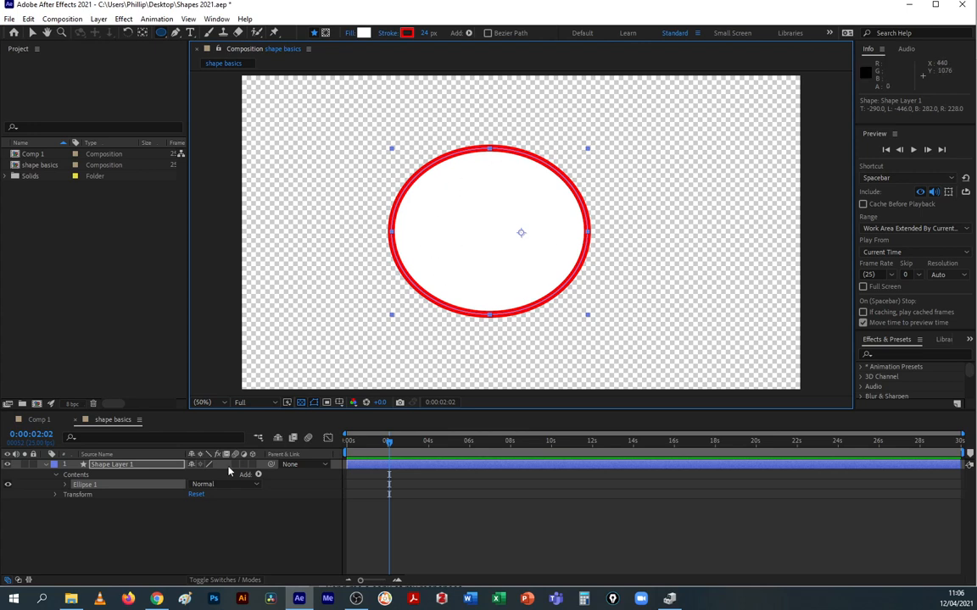
click(136, 467)
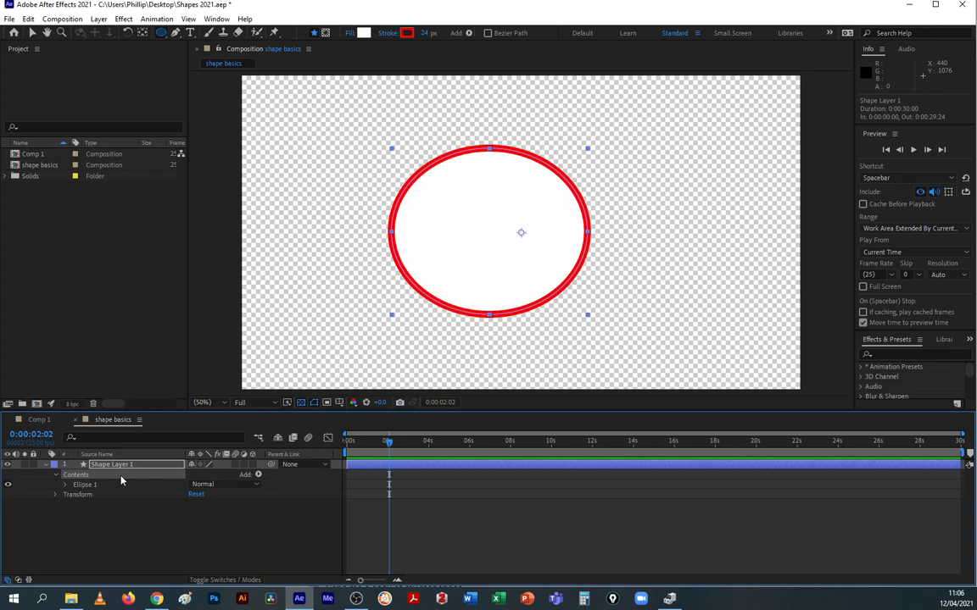
click(95, 485)
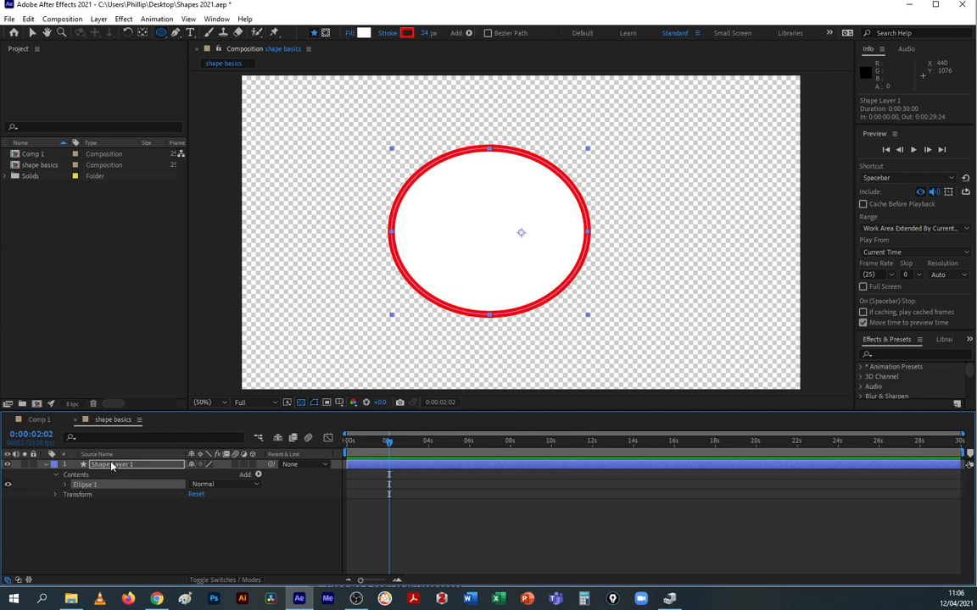
click(104, 466)
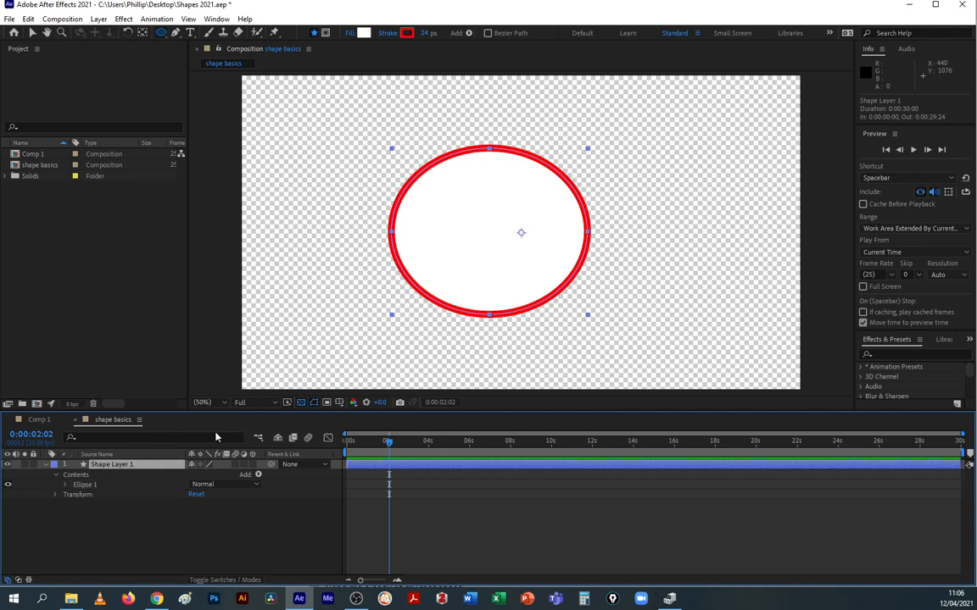
drag(556, 216, 618, 266)
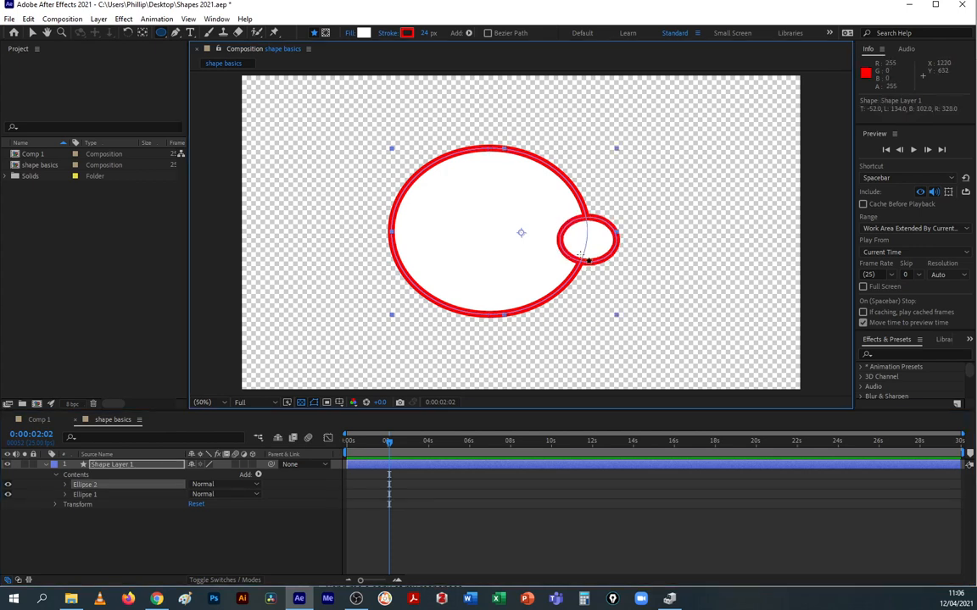
drag(354, 168, 430, 252)
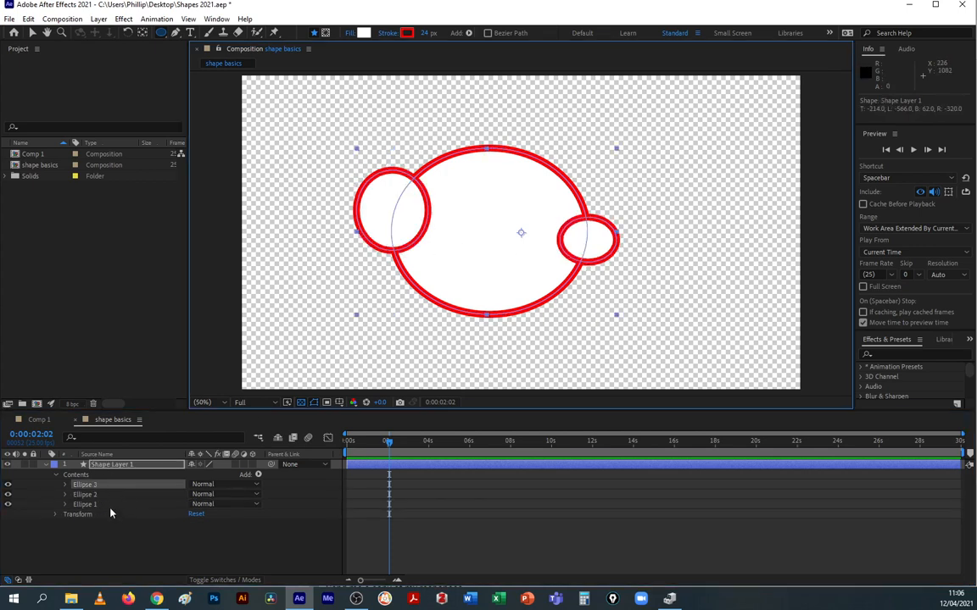
Step: Delete the shape layer containing the three drawn ellipses
shift+click(108, 497)
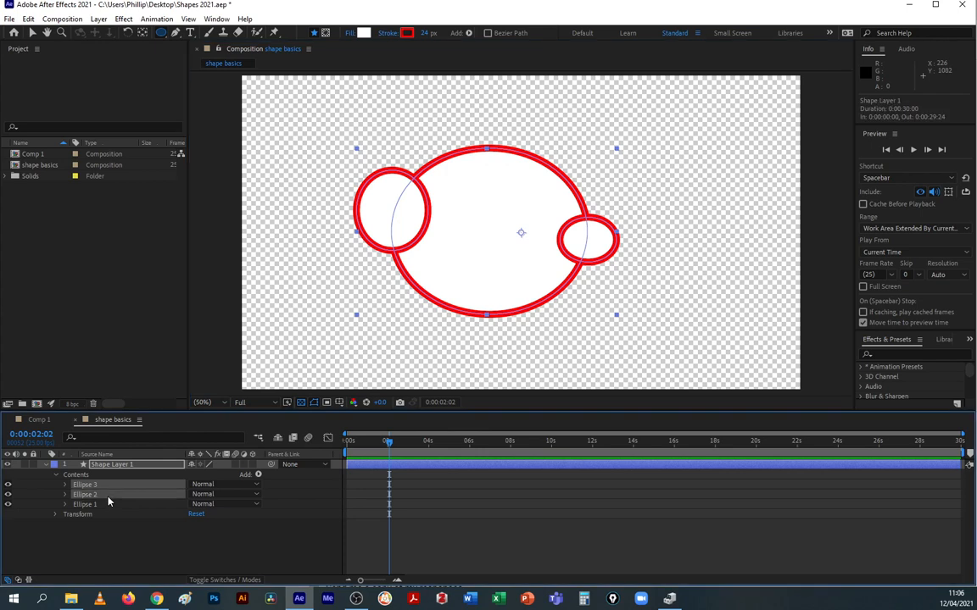
click(148, 467)
key(Delete)
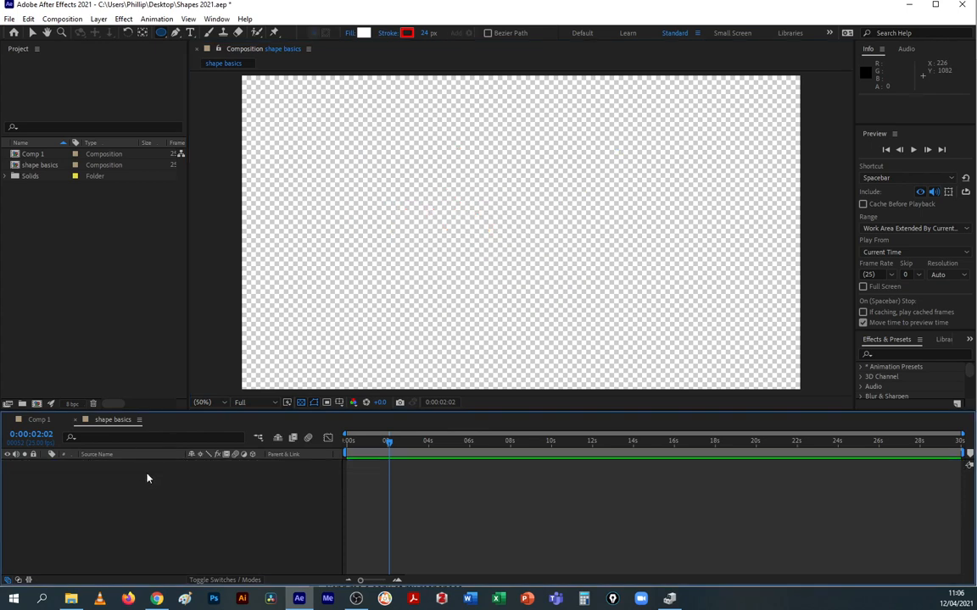
Step: Create an empty shape layer and add an Ellipse path to its contents
right_click(141, 477)
mouse_move(228, 353)
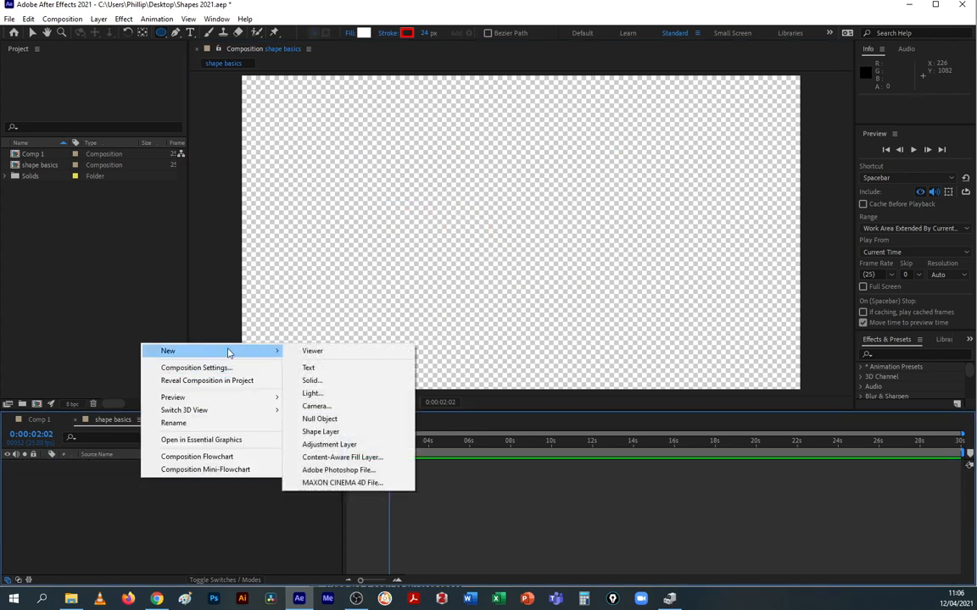
click(320, 431)
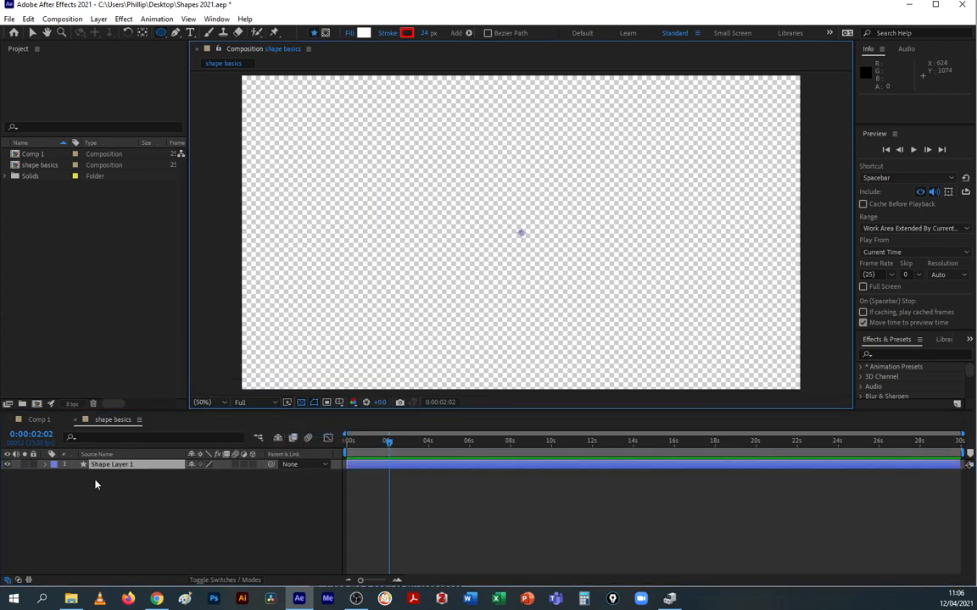
click(47, 465)
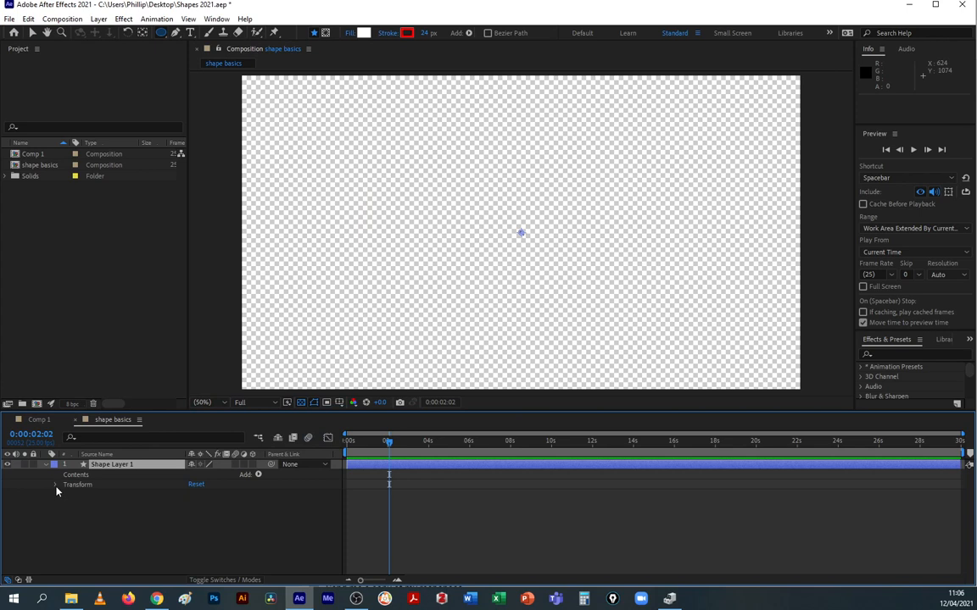
click(92, 476)
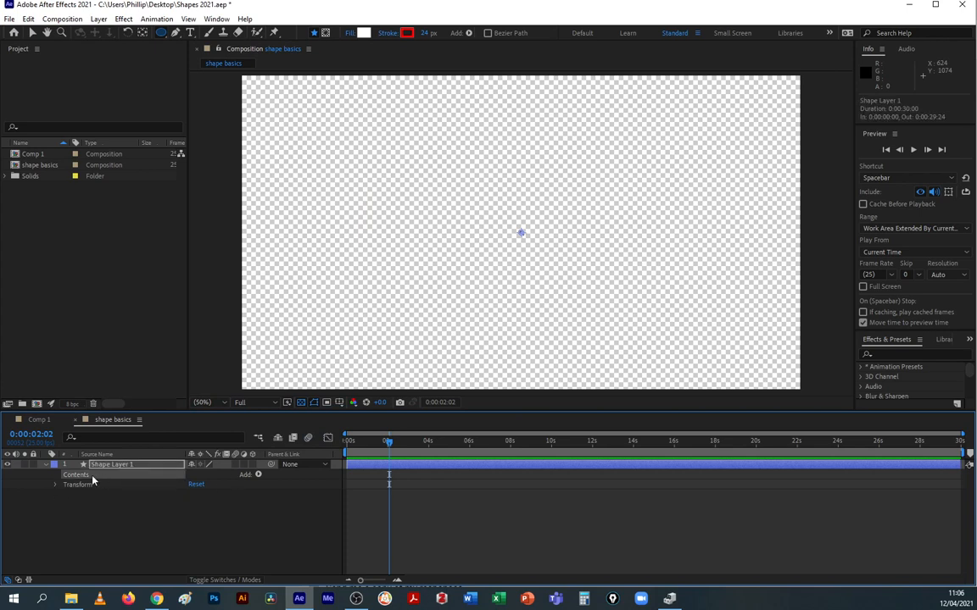
click(258, 476)
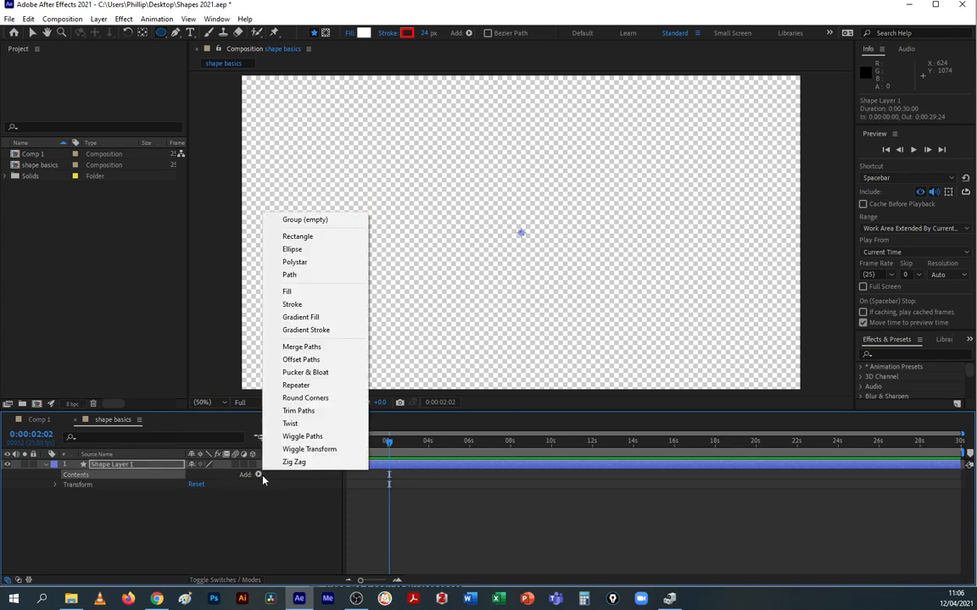
click(293, 249)
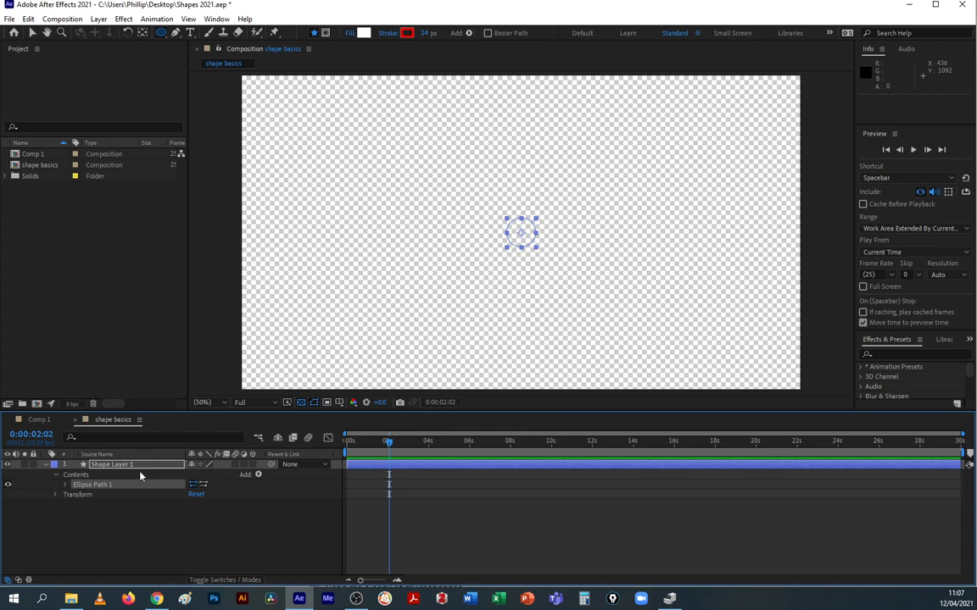
Step: Add a stroke to the shape layer's contents, colour it black and set its width to 12 px
click(258, 475)
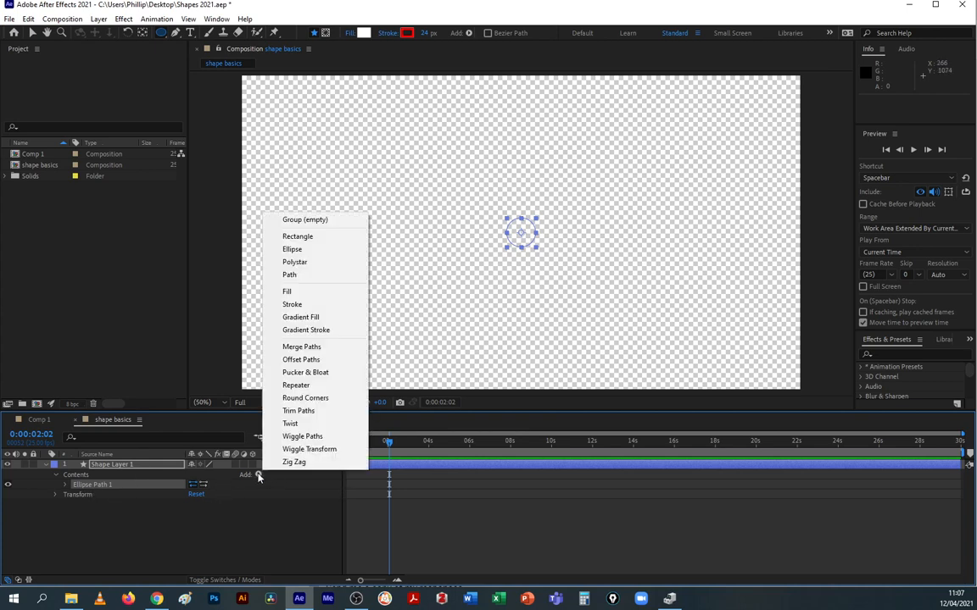
click(297, 305)
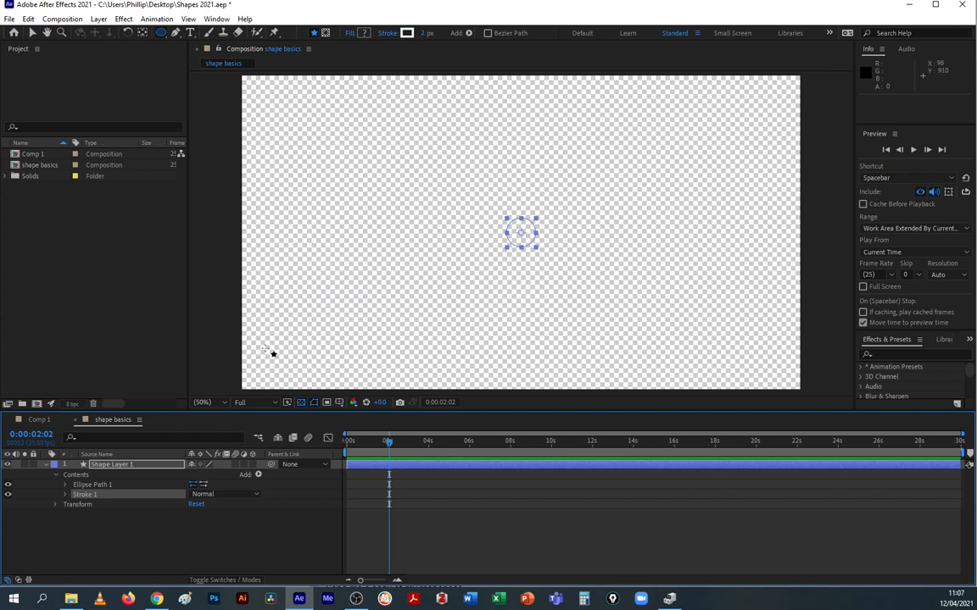
click(65, 495)
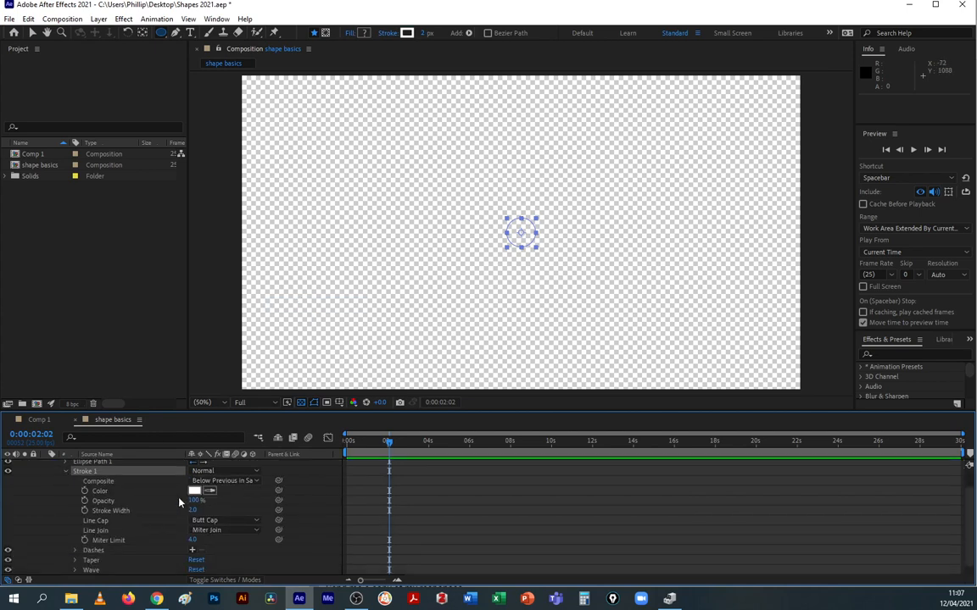
click(193, 493)
click(366, 466)
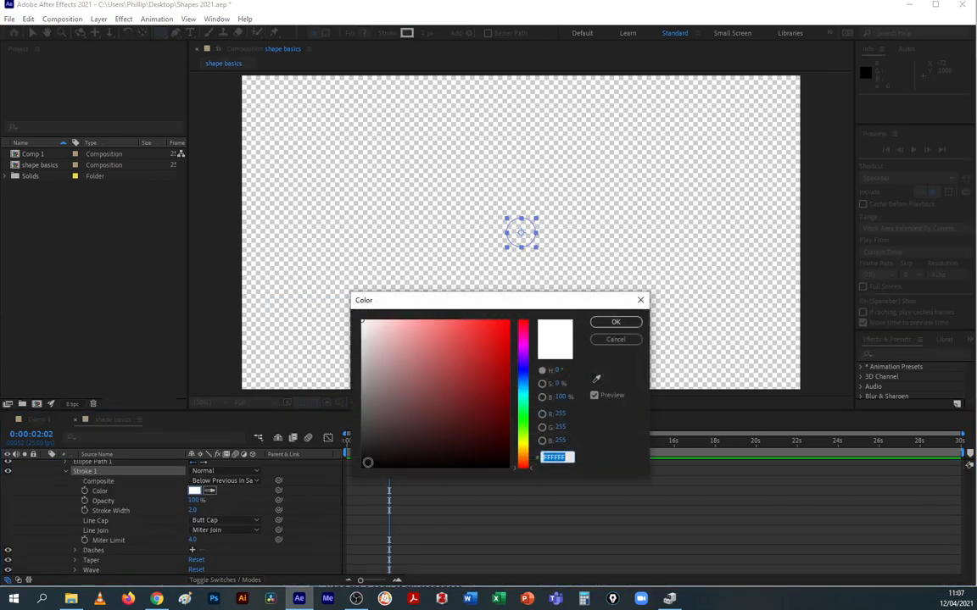
click(634, 323)
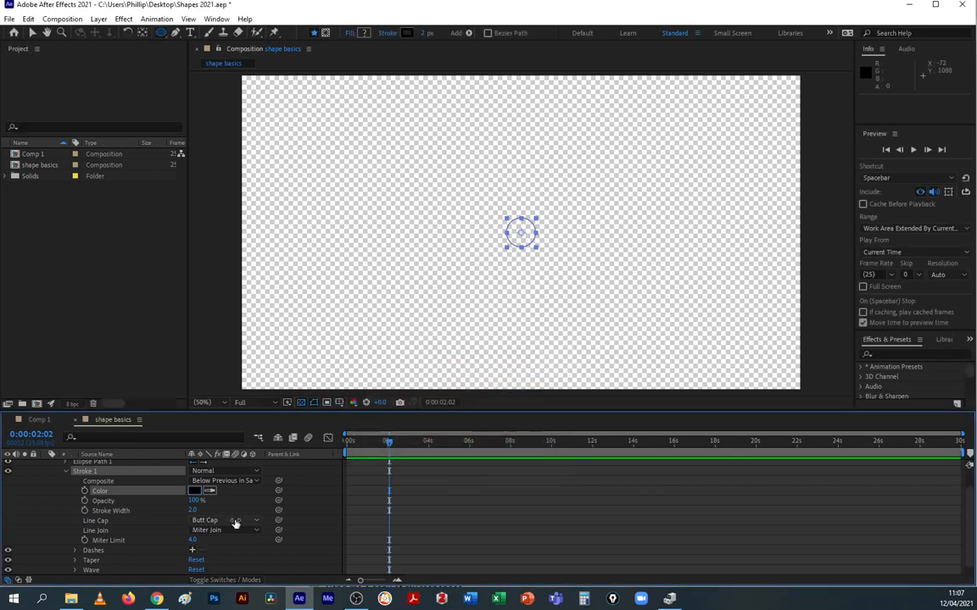
drag(192, 511, 201, 511)
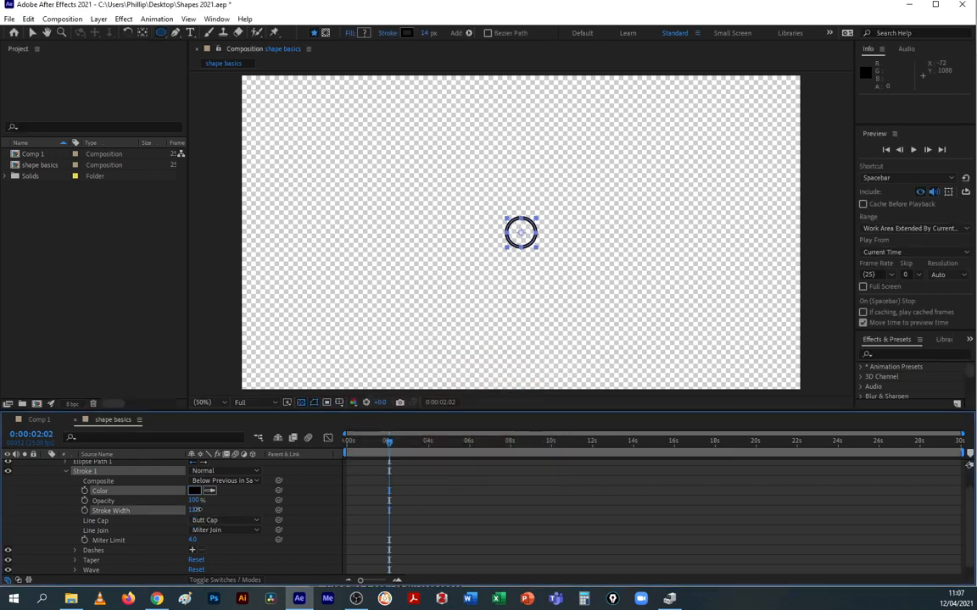
click(64, 472)
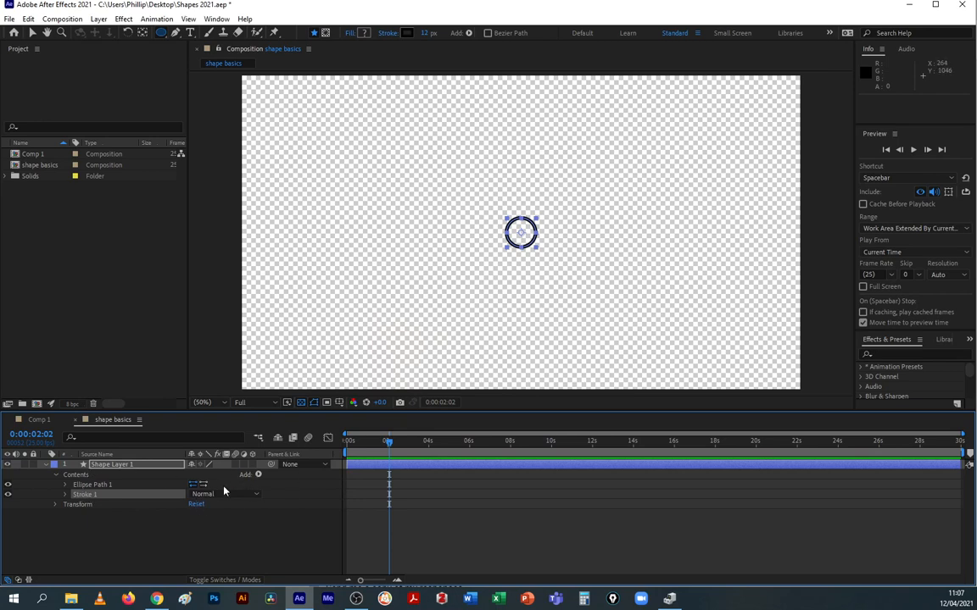
Step: Add a Rectangle path to the same shape layer and set its position to 141, 0 beside the circle
click(259, 476)
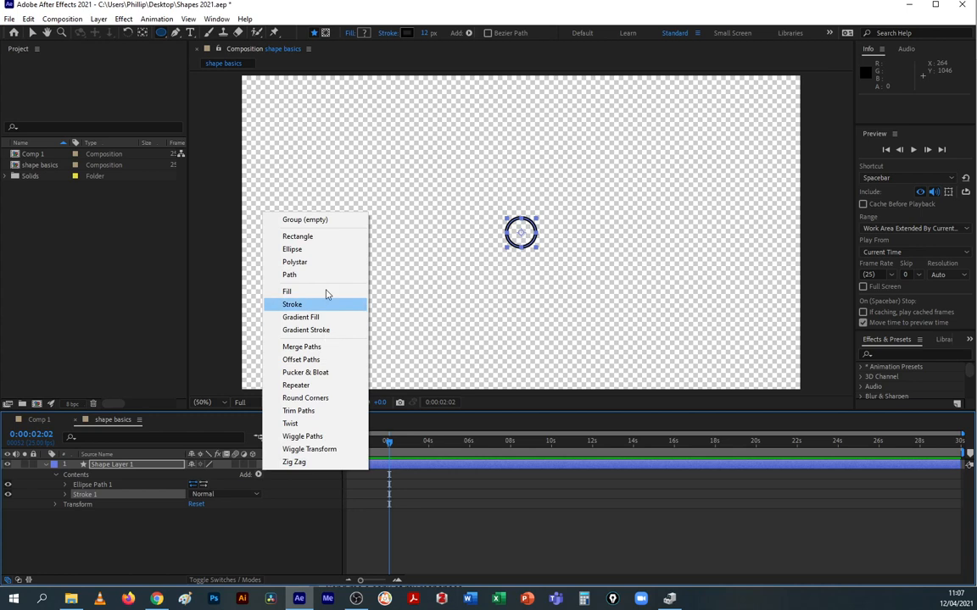
click(329, 238)
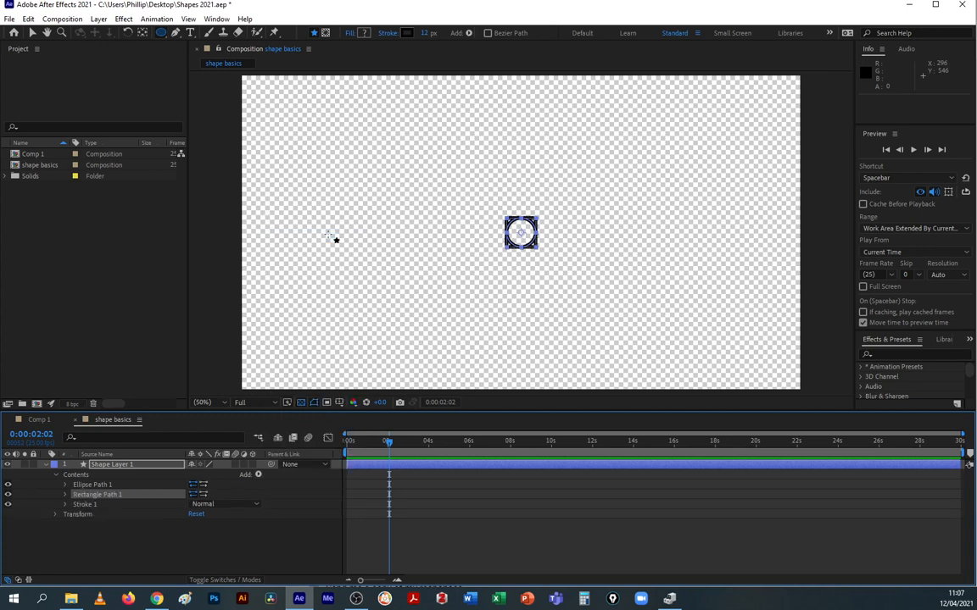
click(66, 494)
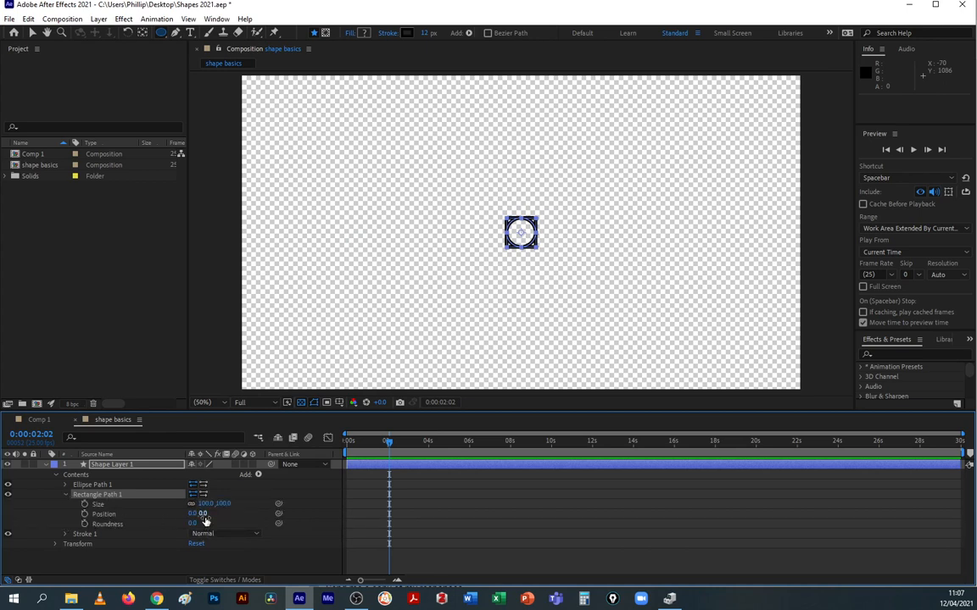
drag(195, 514, 275, 513)
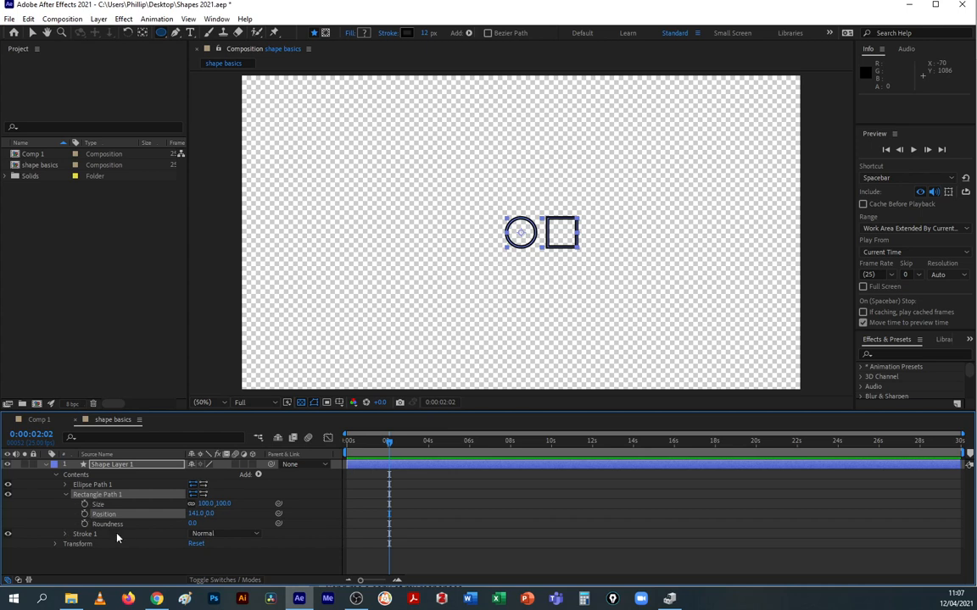
Step: Move the whole shape layer with the Selection tool to about position 954, 536 in the composition
click(77, 535)
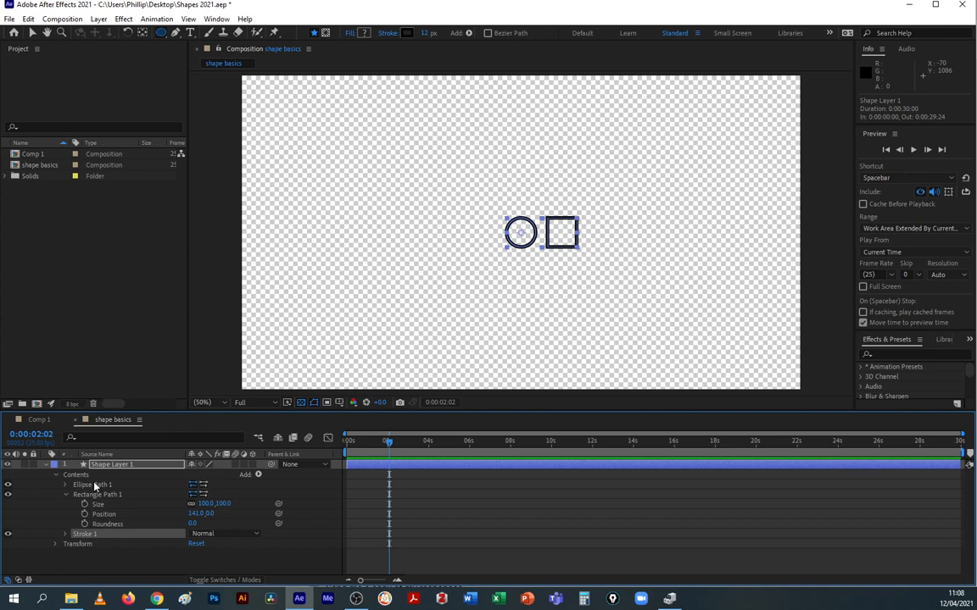
click(32, 32)
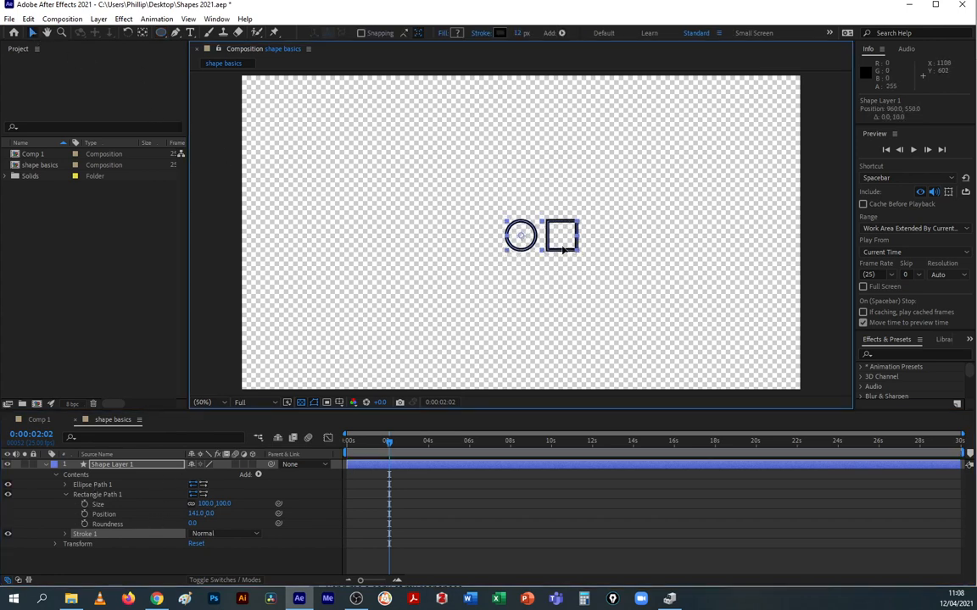
drag(513, 230, 511, 229)
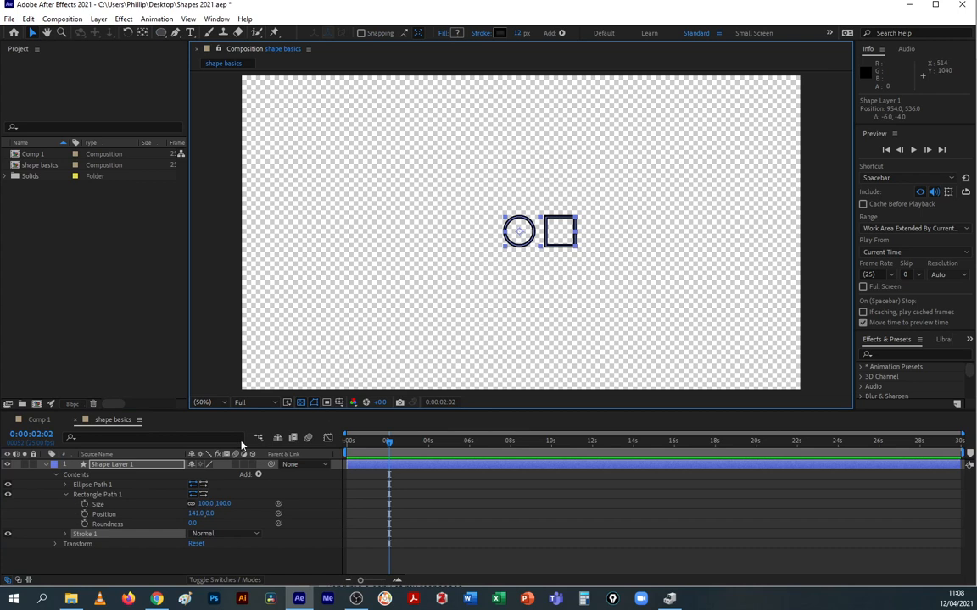
click(65, 535)
click(66, 473)
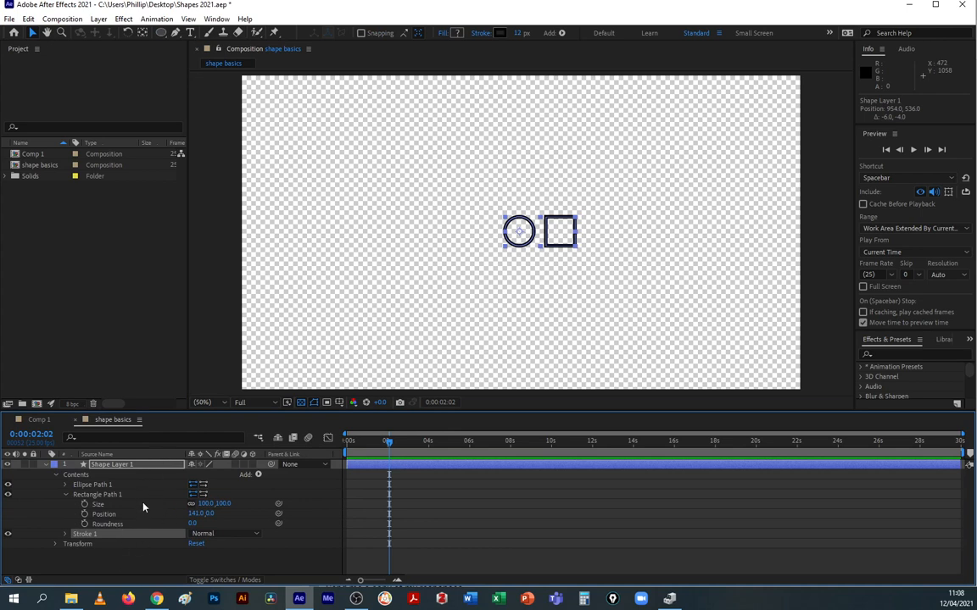
Step: Set the ellipse path's position to 65, 0 so the circle overlaps the square
drag(166, 412, 169, 369)
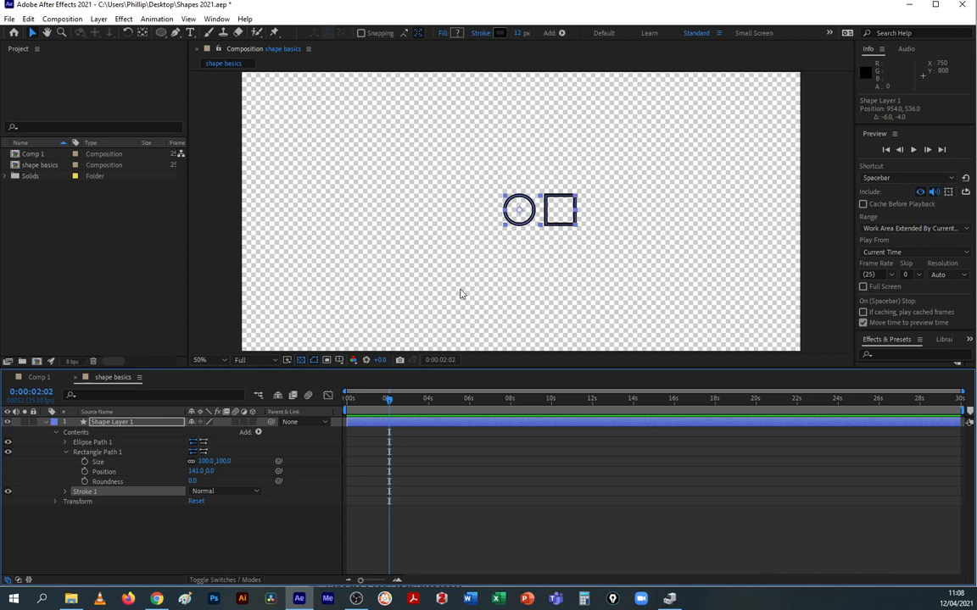
click(64, 453)
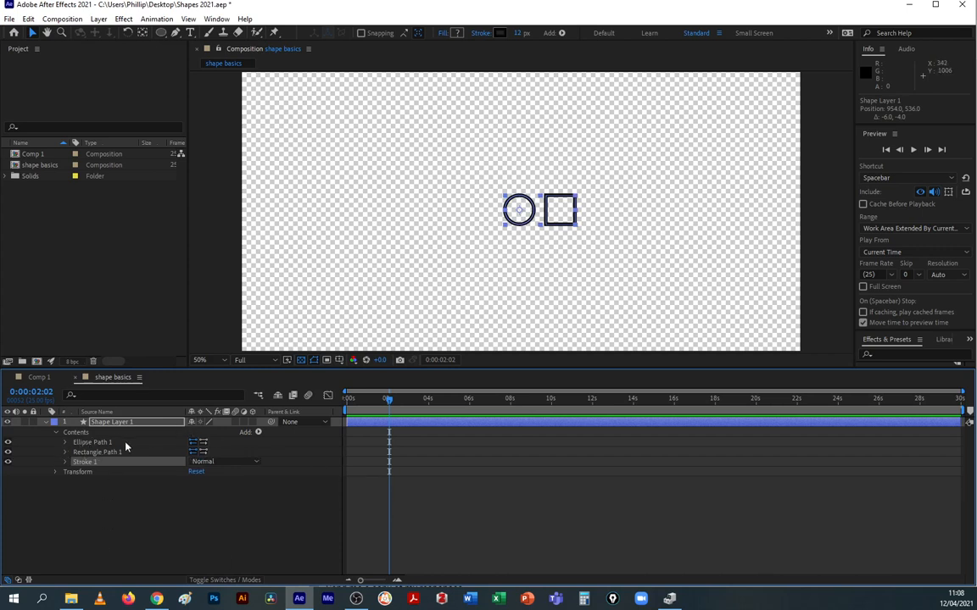
click(66, 443)
drag(196, 461, 229, 461)
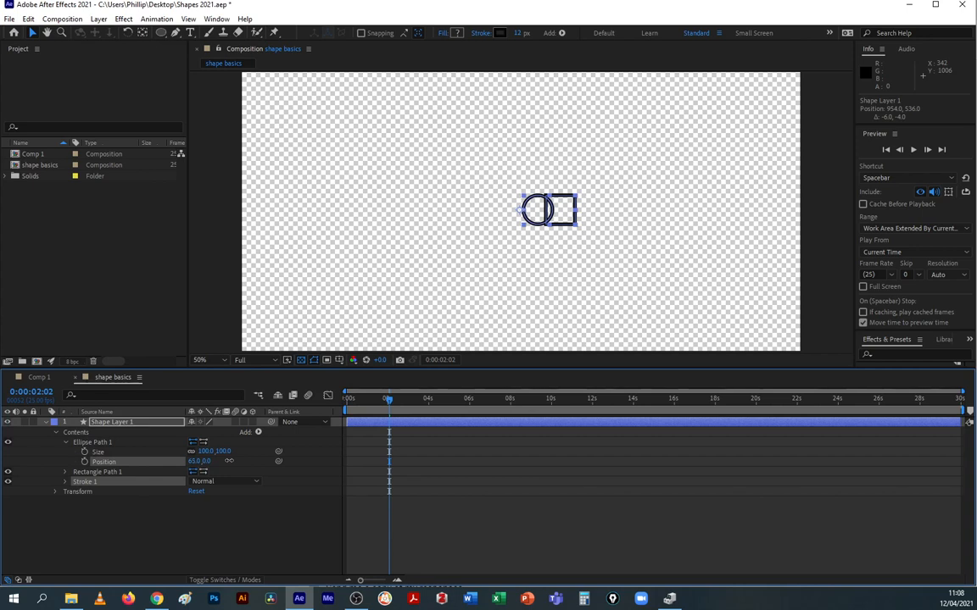
click(66, 442)
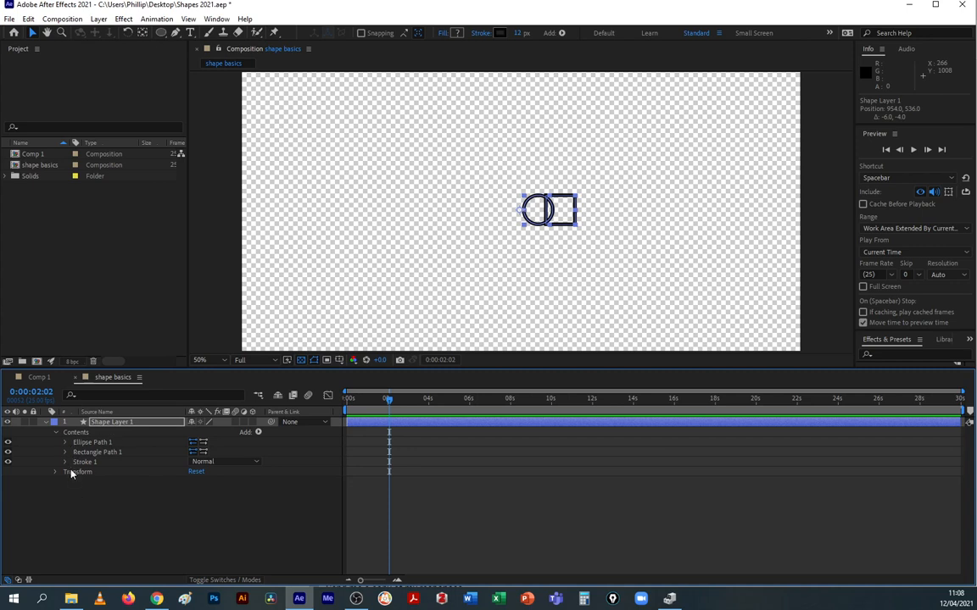
click(258, 432)
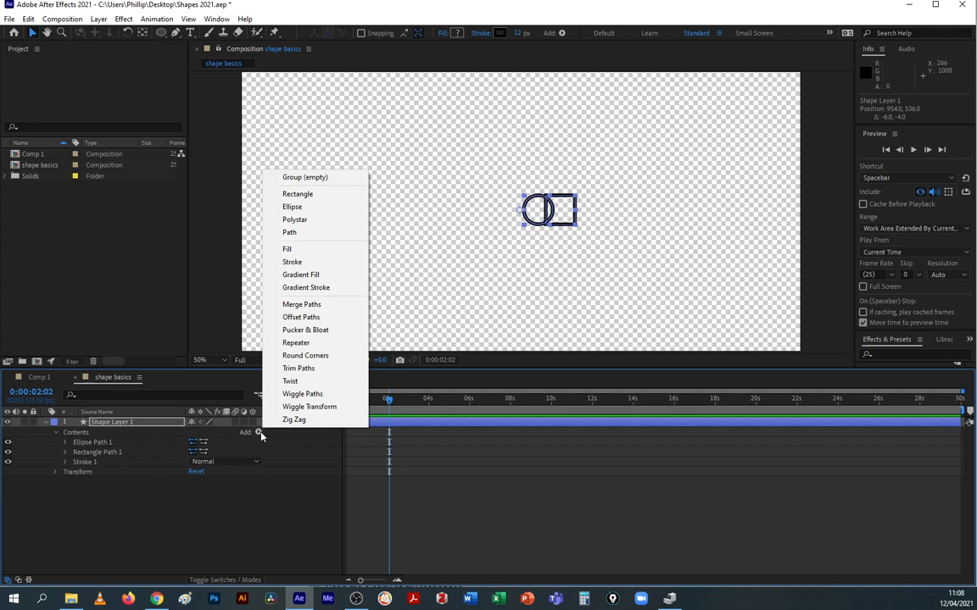
click(164, 487)
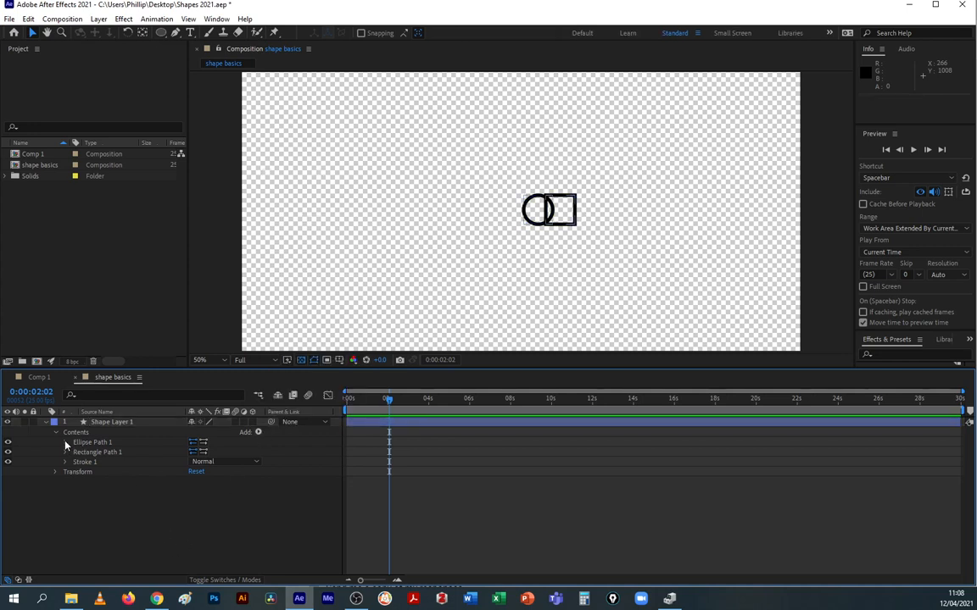
Step: Enlarge the ellipse path to a size of 614, 614
click(65, 443)
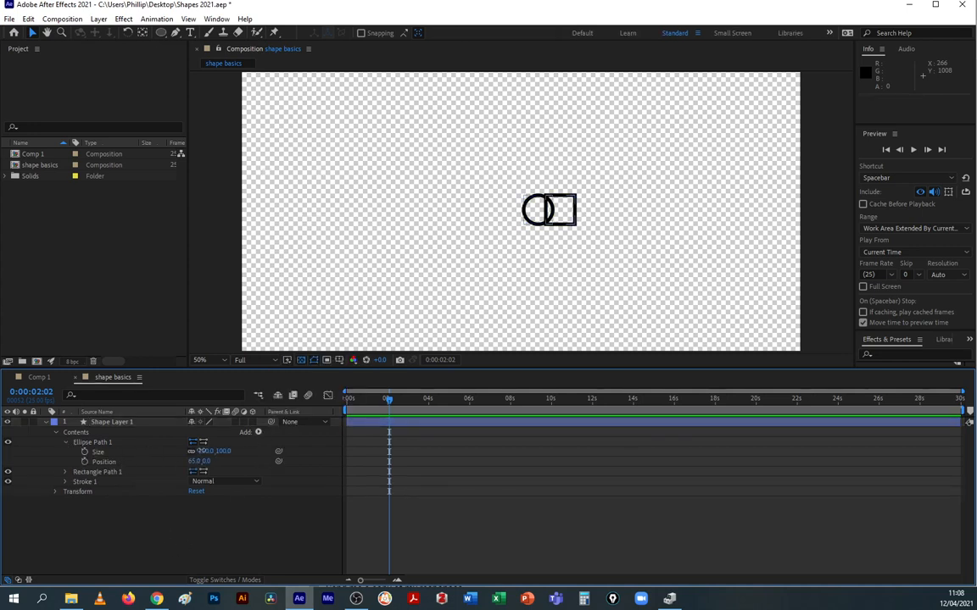
drag(201, 451, 225, 475)
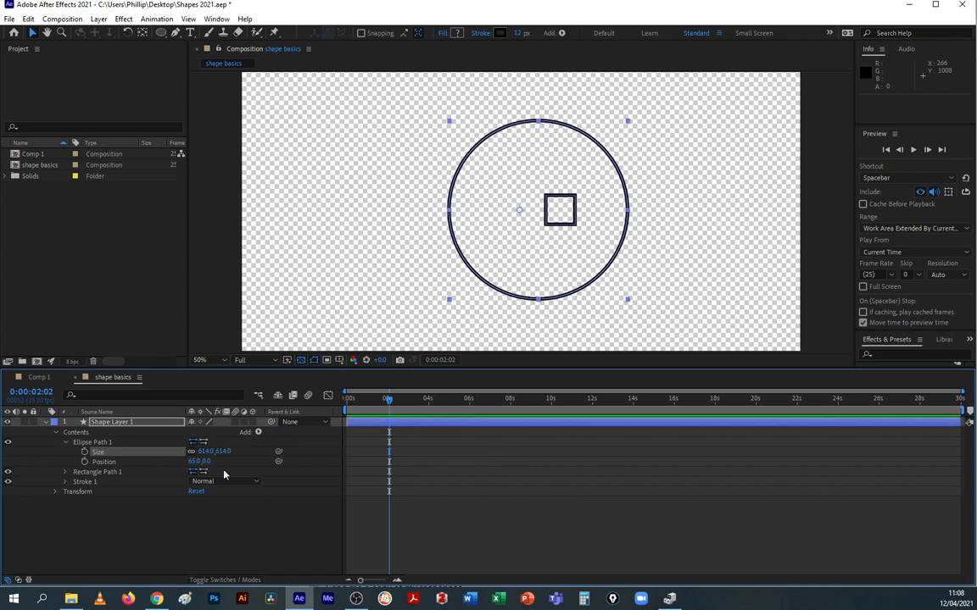
click(66, 442)
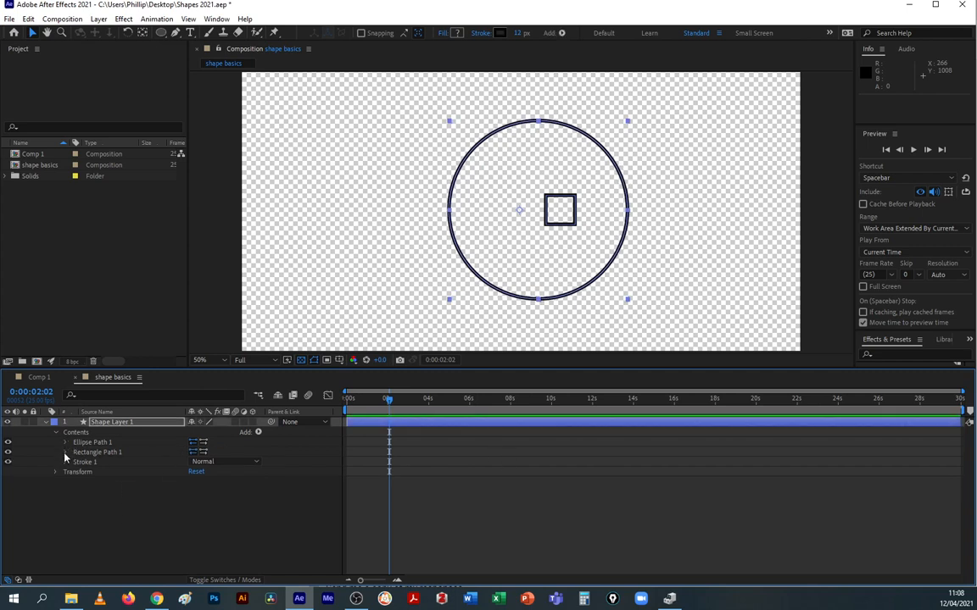
Step: Set the rectangle path's size to 455, 455 and its position to -247, 0 so it partly overlaps the circle
click(66, 453)
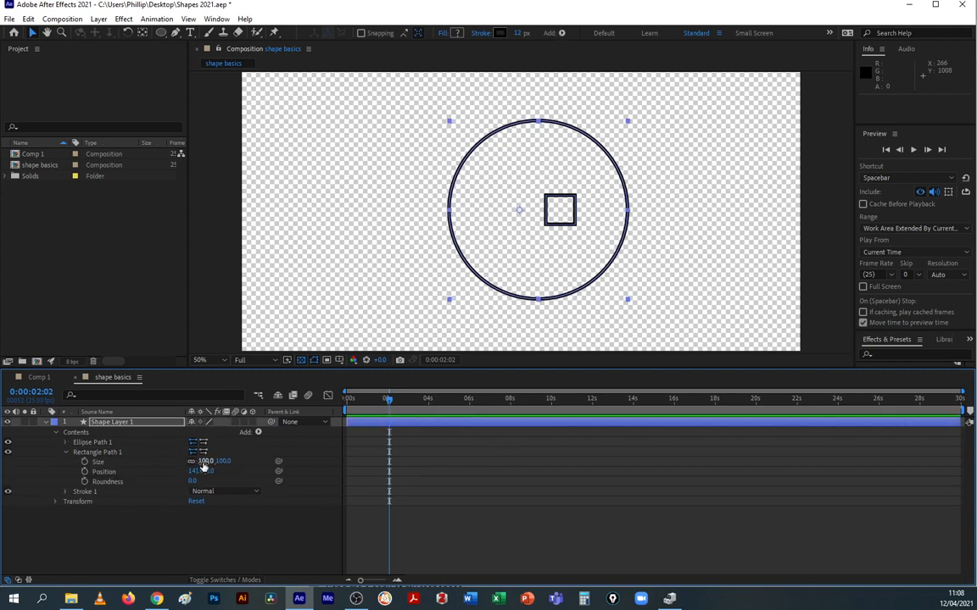
drag(200, 461, 377, 463)
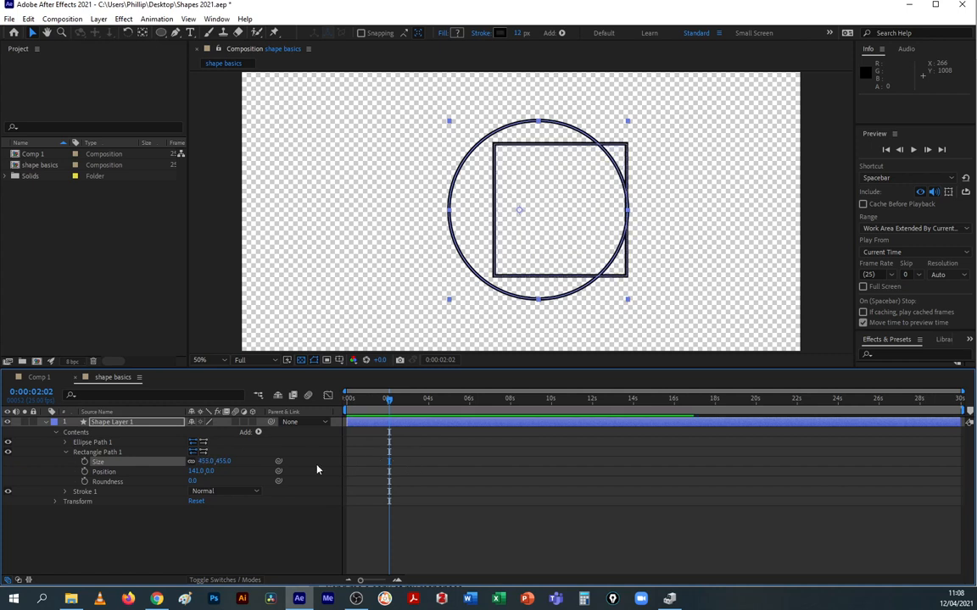
drag(195, 472, 137, 472)
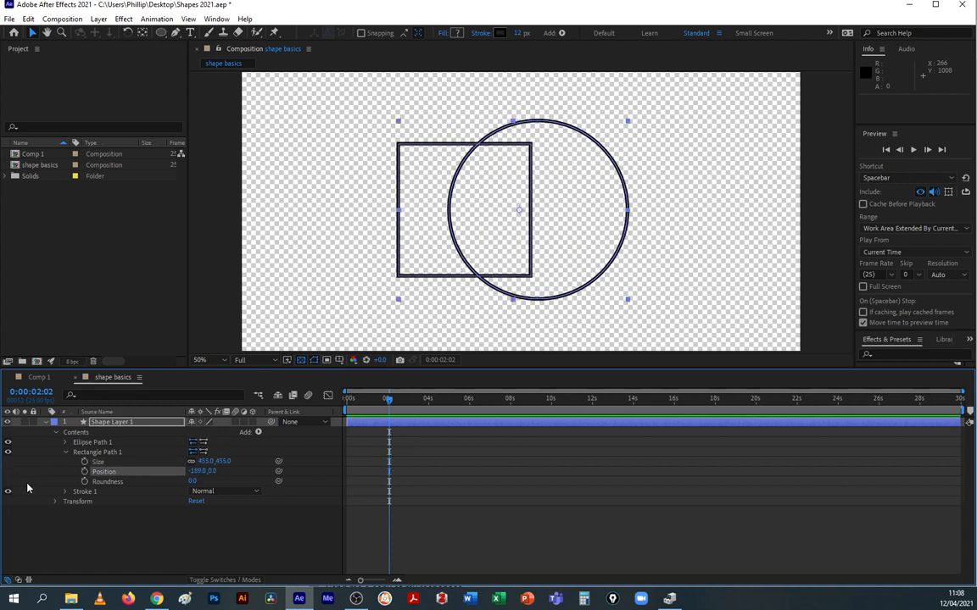
drag(198, 473, 148, 475)
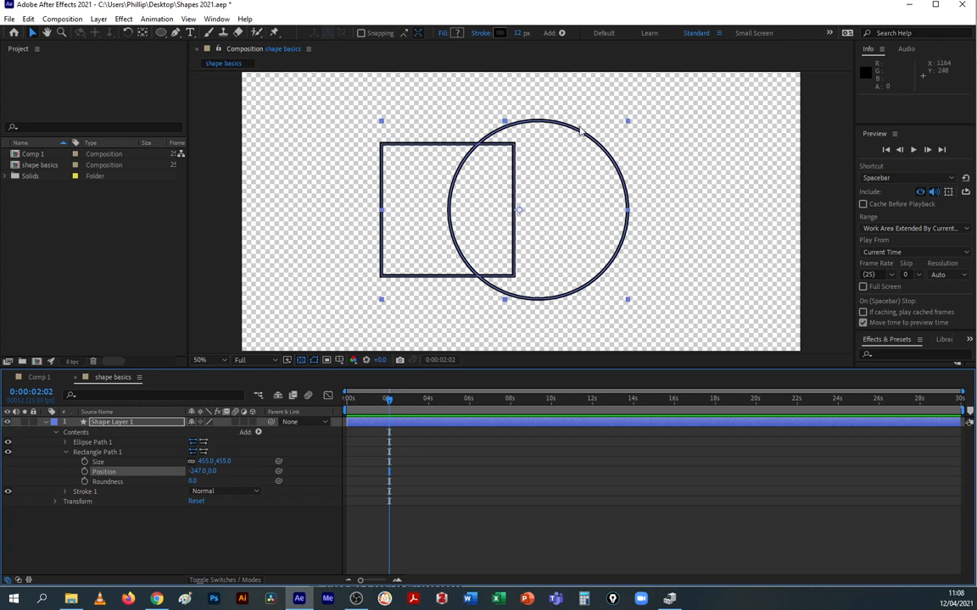
click(66, 453)
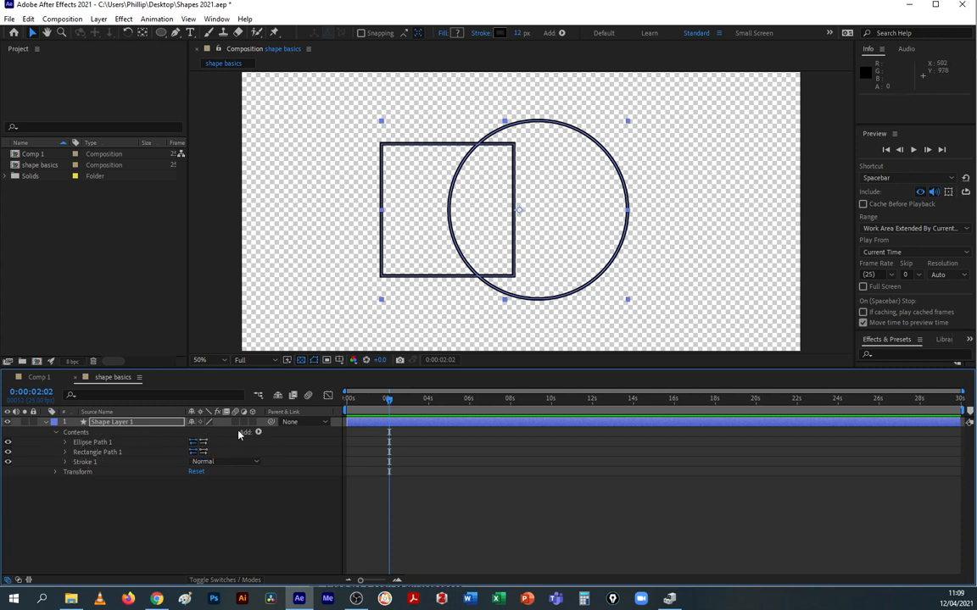
Step: Add a Merge Paths operator to the shape layer's contents and expand its properties
click(258, 432)
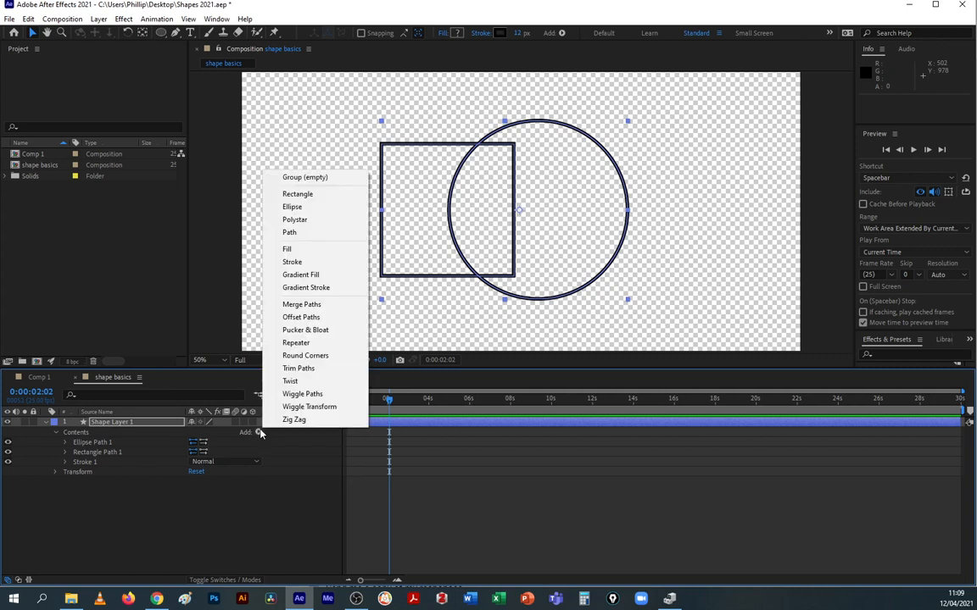
click(301, 305)
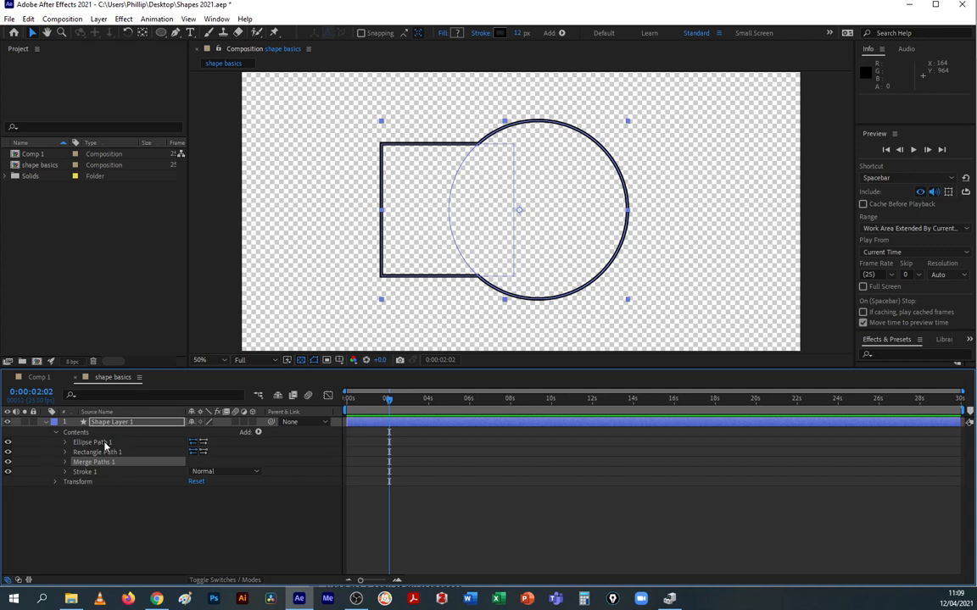
click(64, 462)
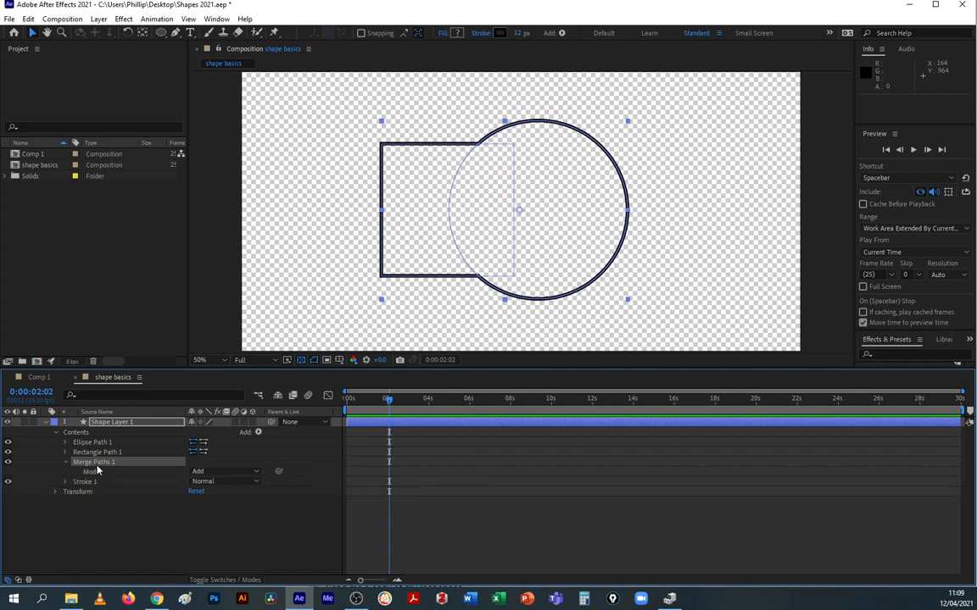
Step: Try the Subtract and Intersect modes of Merge Paths, and return the mode to Add
click(254, 475)
click(253, 512)
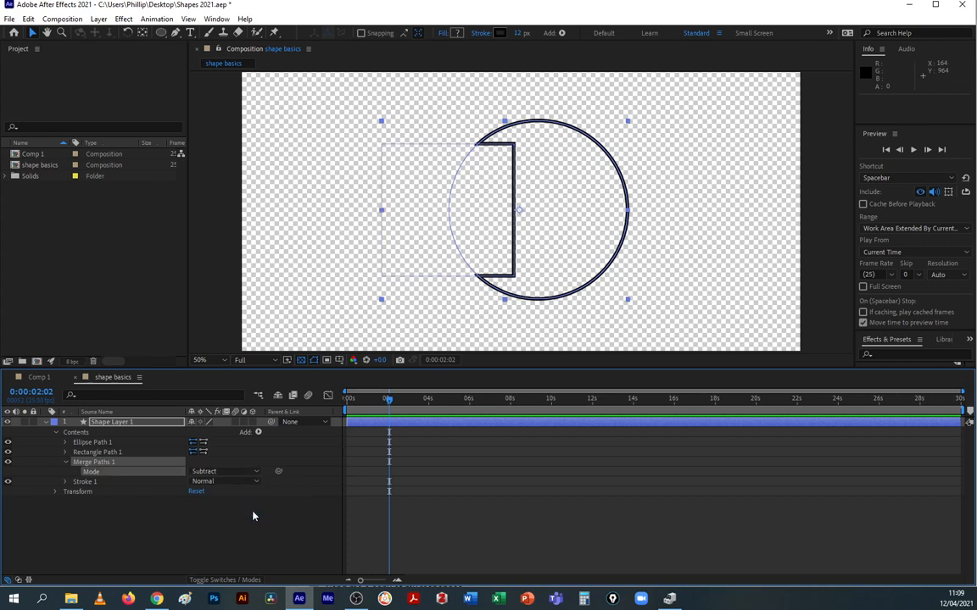
click(239, 472)
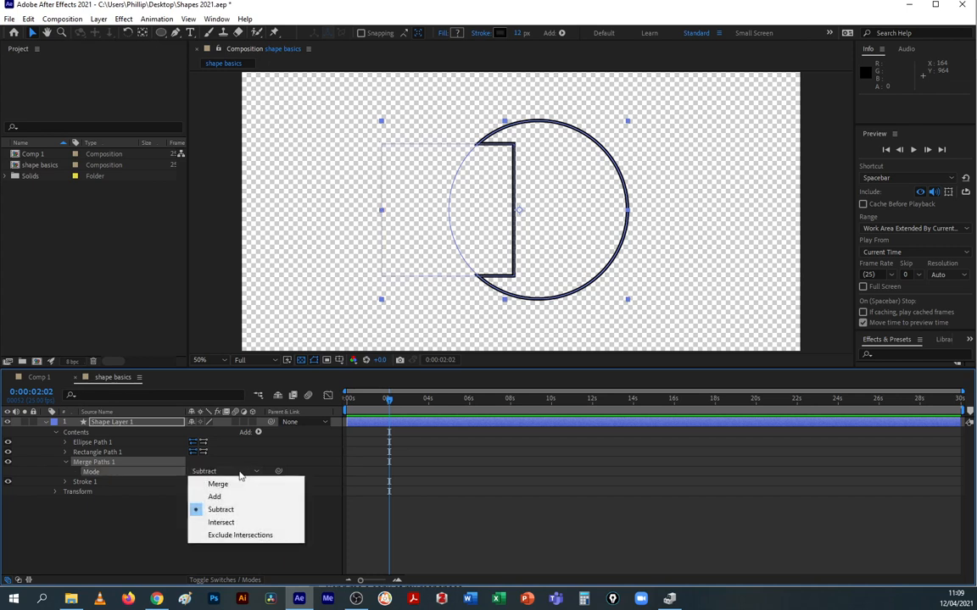
click(224, 522)
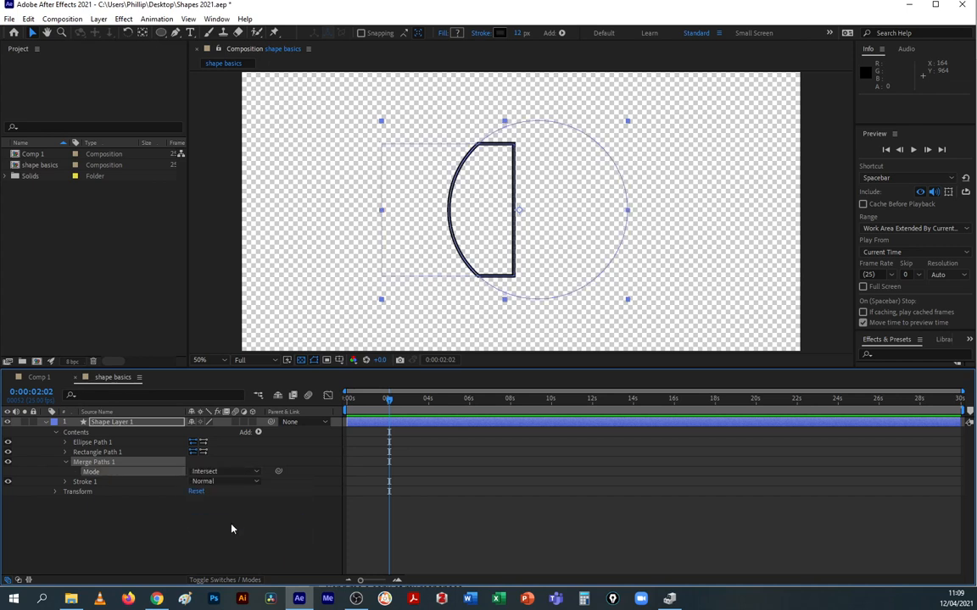
click(224, 473)
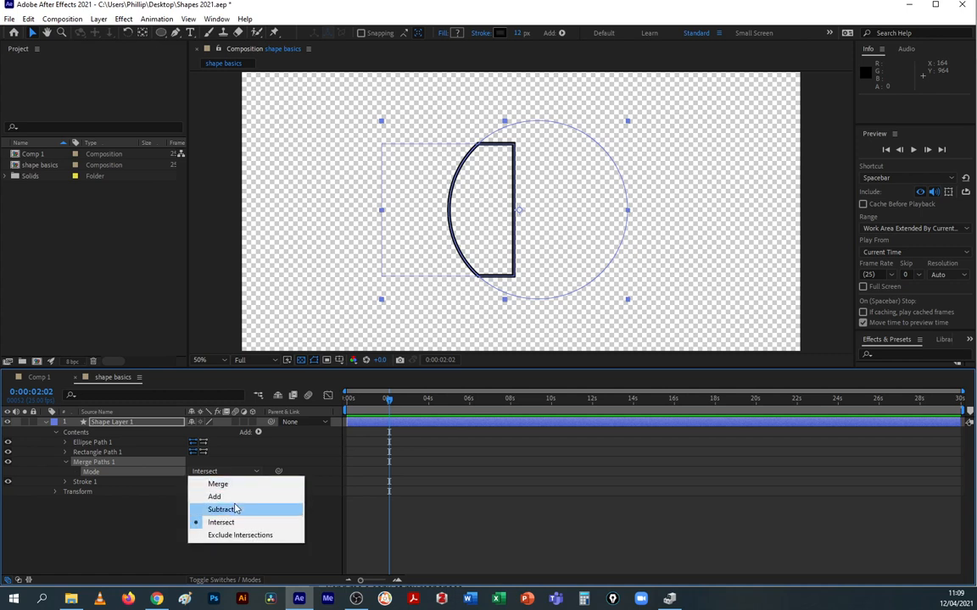
click(214, 497)
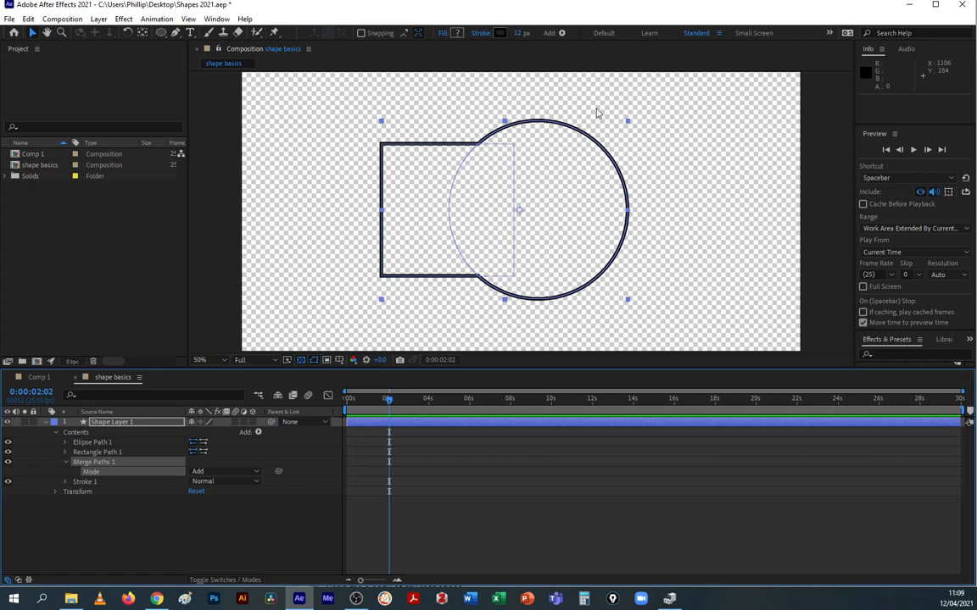
Step: Switch the Merge Paths mode to Subtract again and finish on Intersect
click(247, 471)
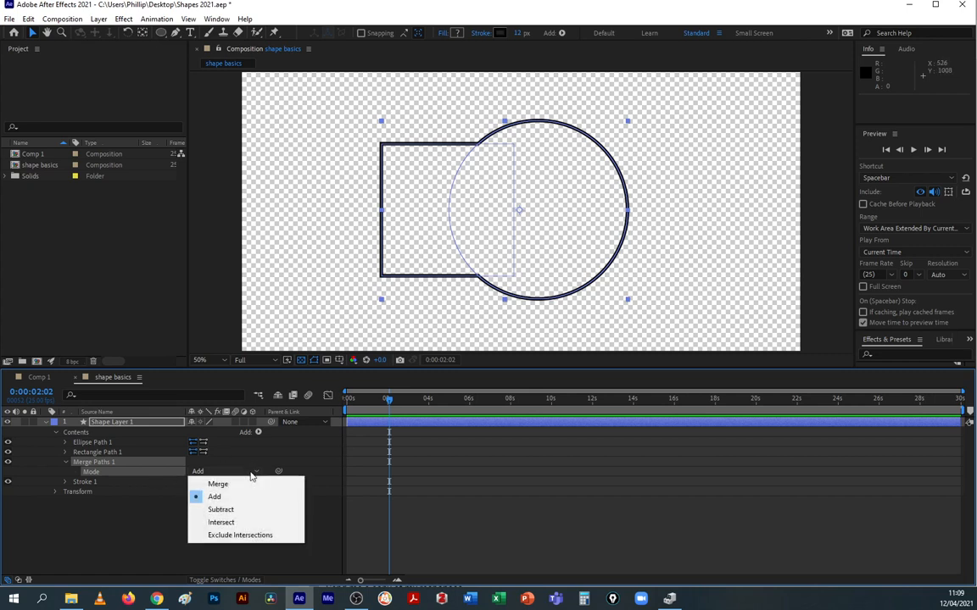
click(222, 510)
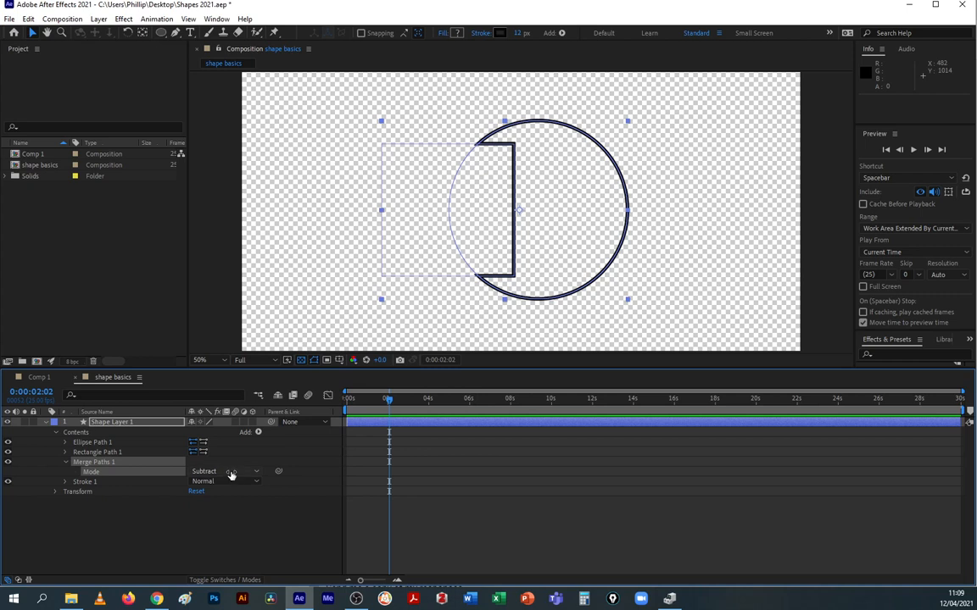
click(237, 472)
click(222, 520)
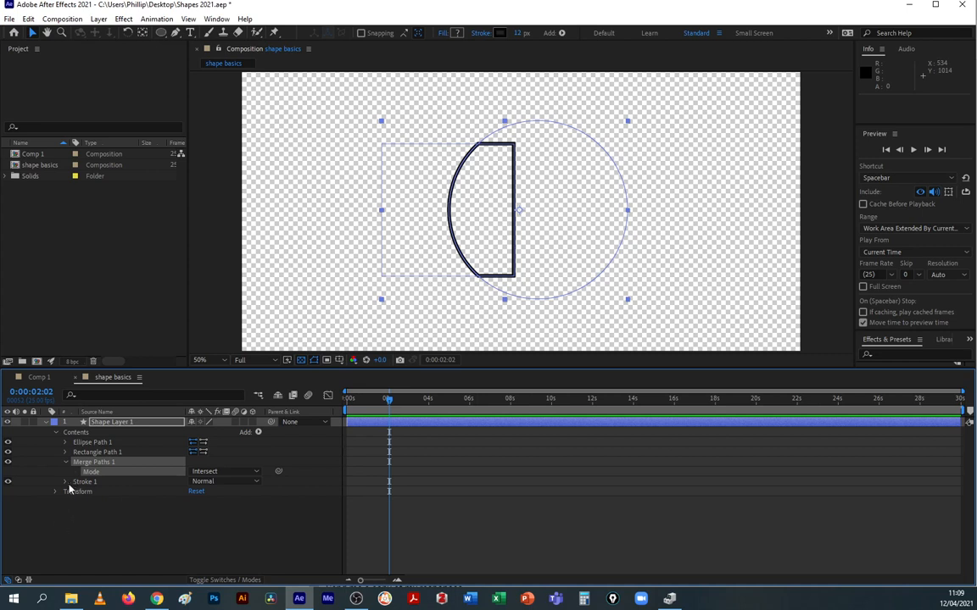
Step: Set the ellipse path's position to -67, 0 and the Merge Paths mode to Add
click(66, 443)
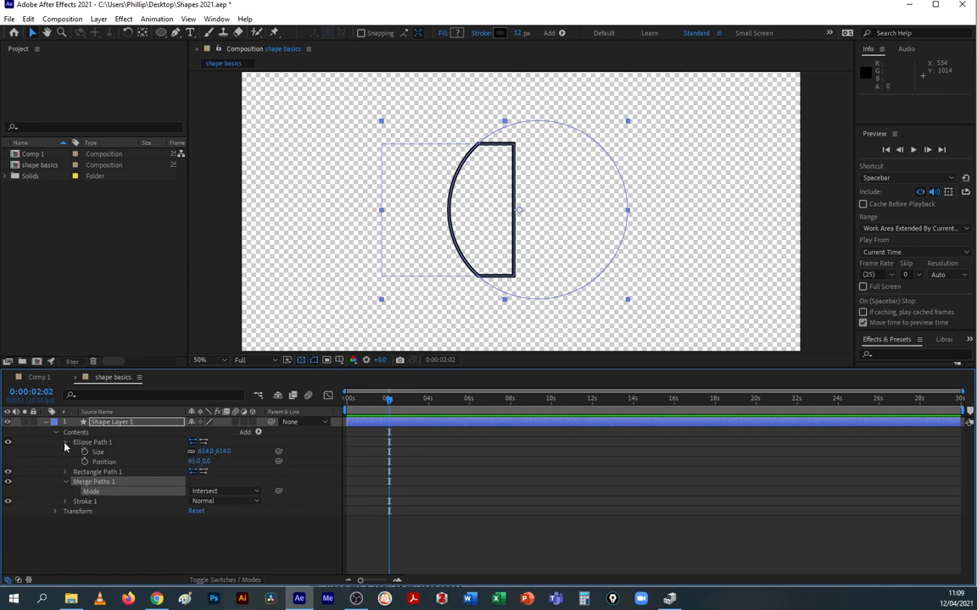
drag(194, 461, 95, 443)
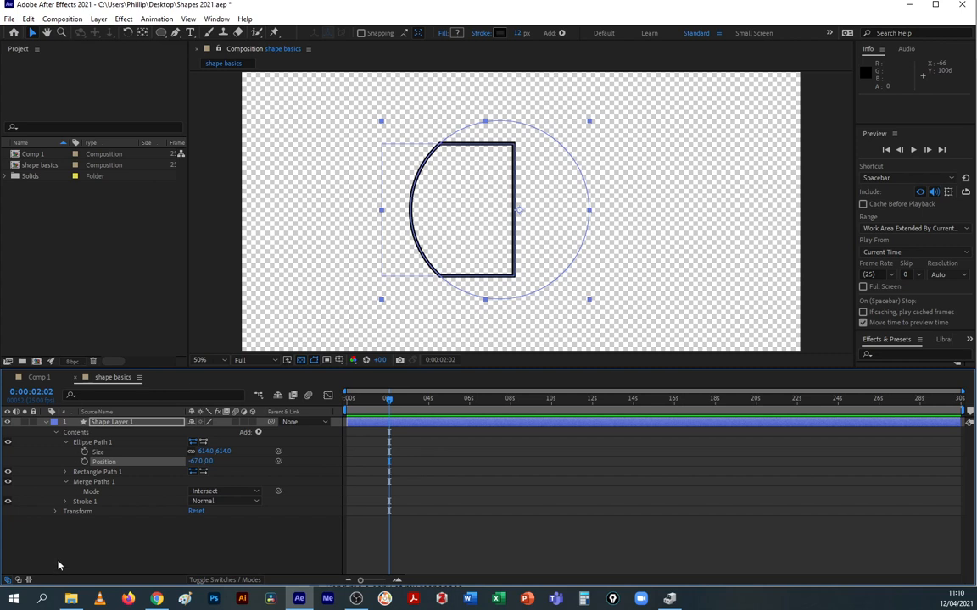
click(203, 492)
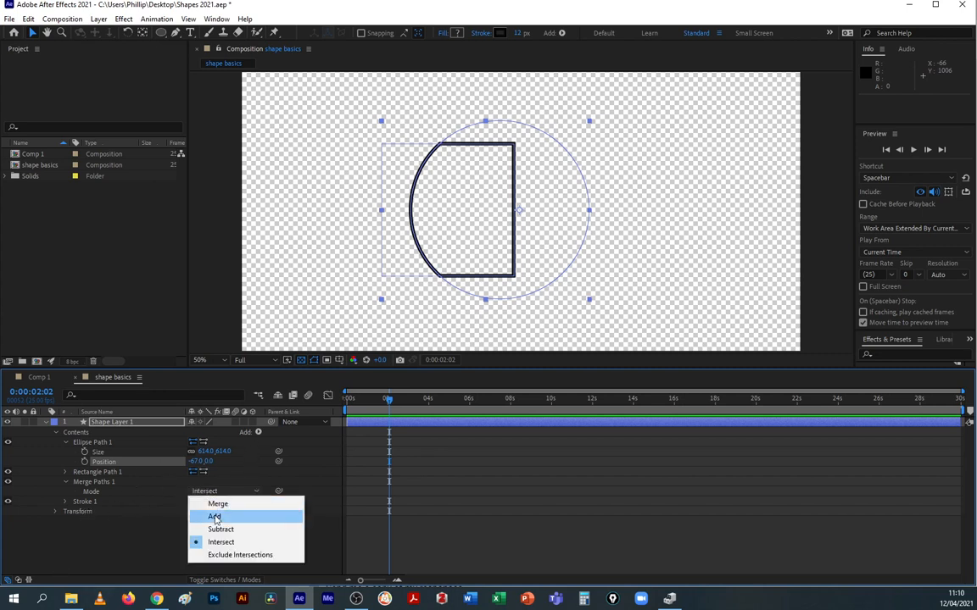
click(212, 514)
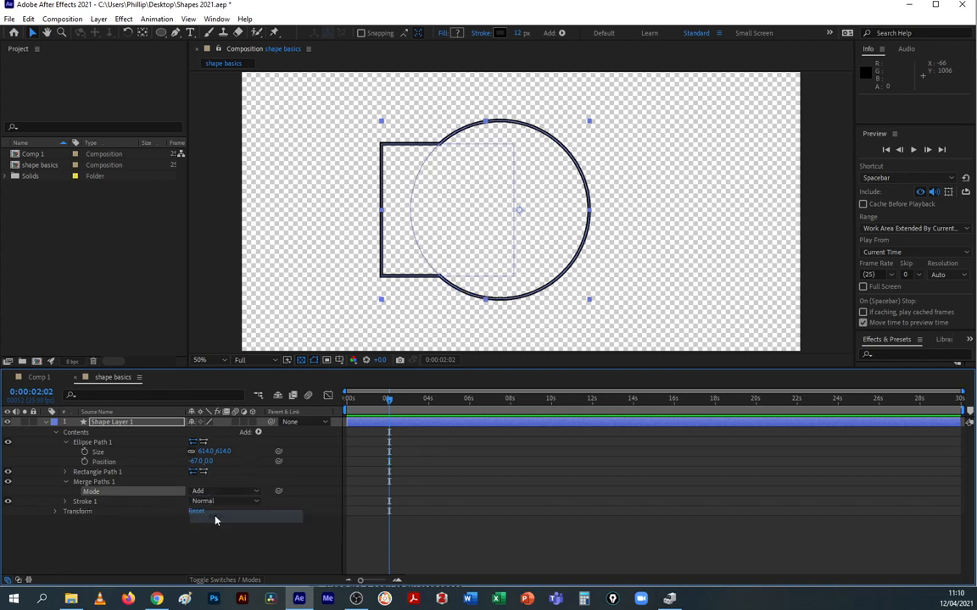
click(65, 481)
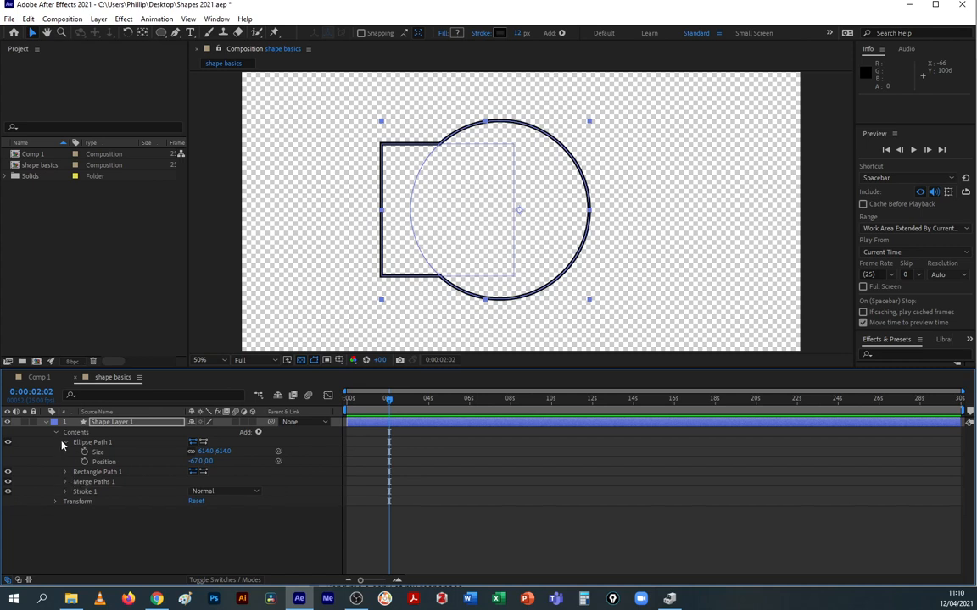
click(64, 442)
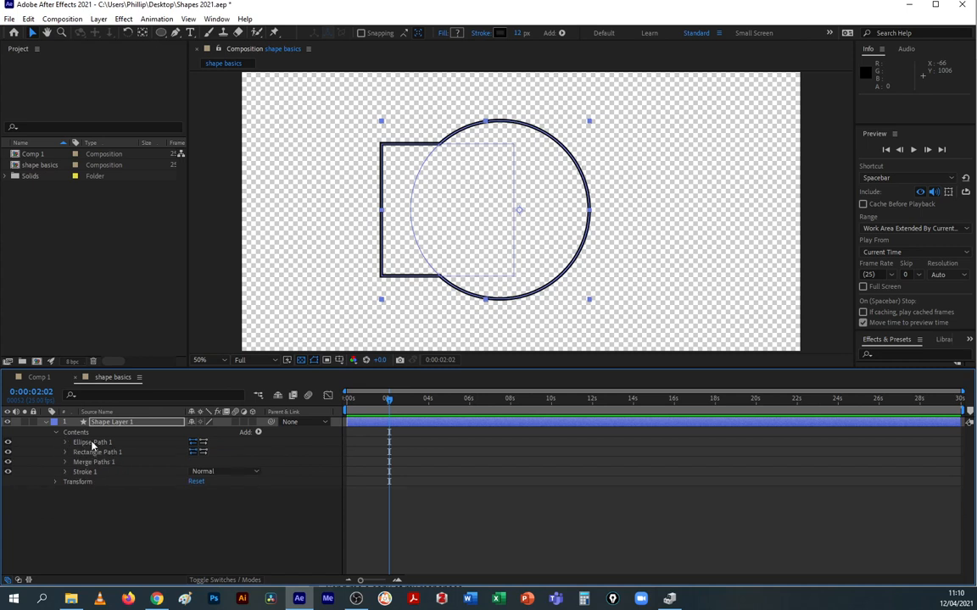
Step: Add a Polystar path to the shape layer's contents
click(92, 444)
click(95, 453)
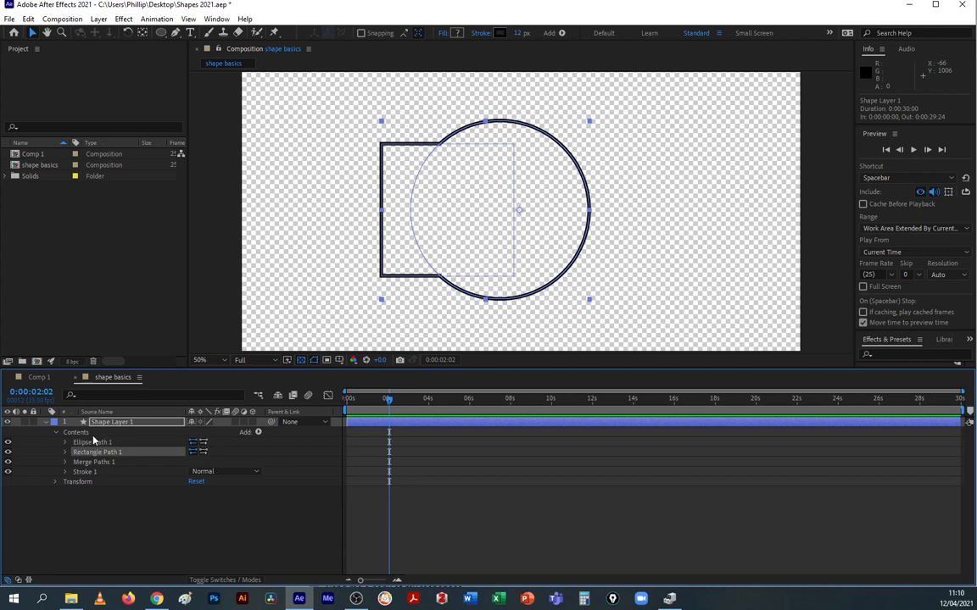
click(91, 433)
click(258, 433)
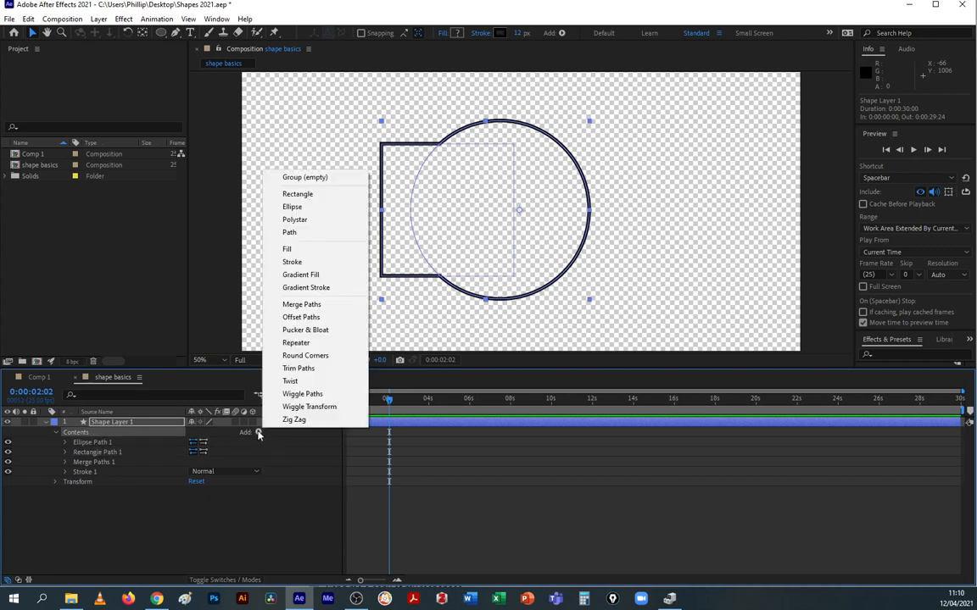
click(308, 220)
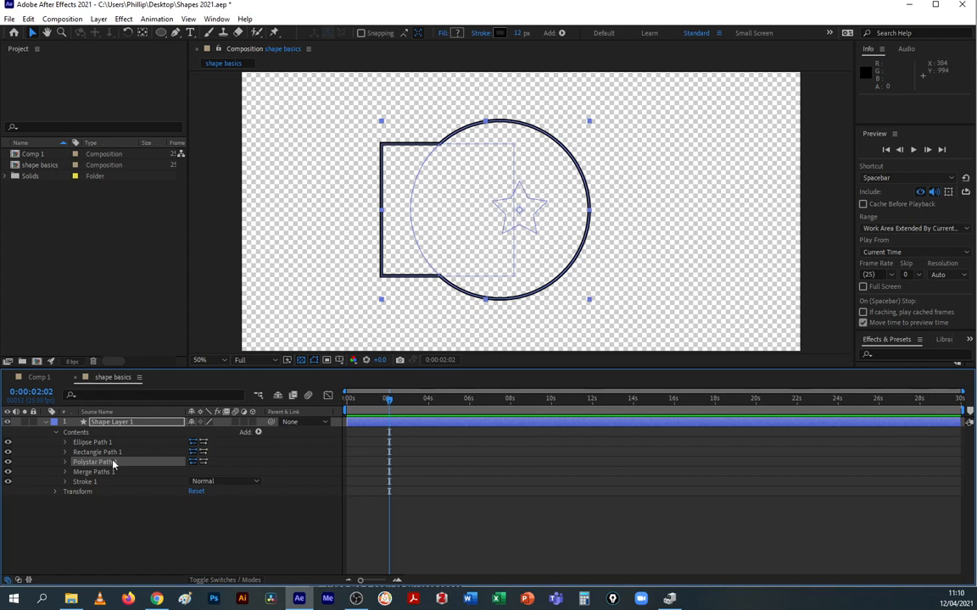
Step: Set the polystar path's position to 162, 0 so the star crosses the edge of the circle
click(63, 462)
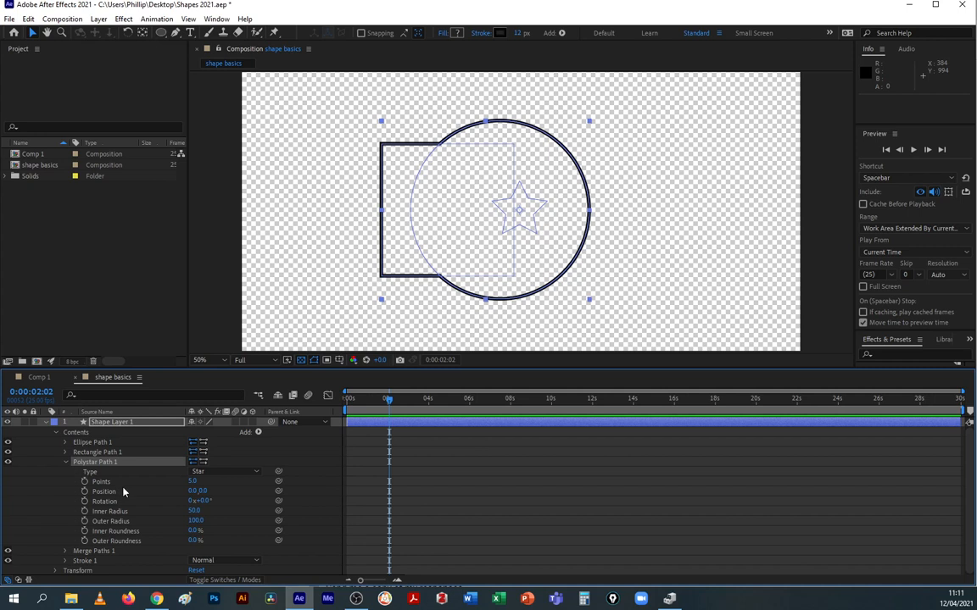
drag(194, 491, 327, 497)
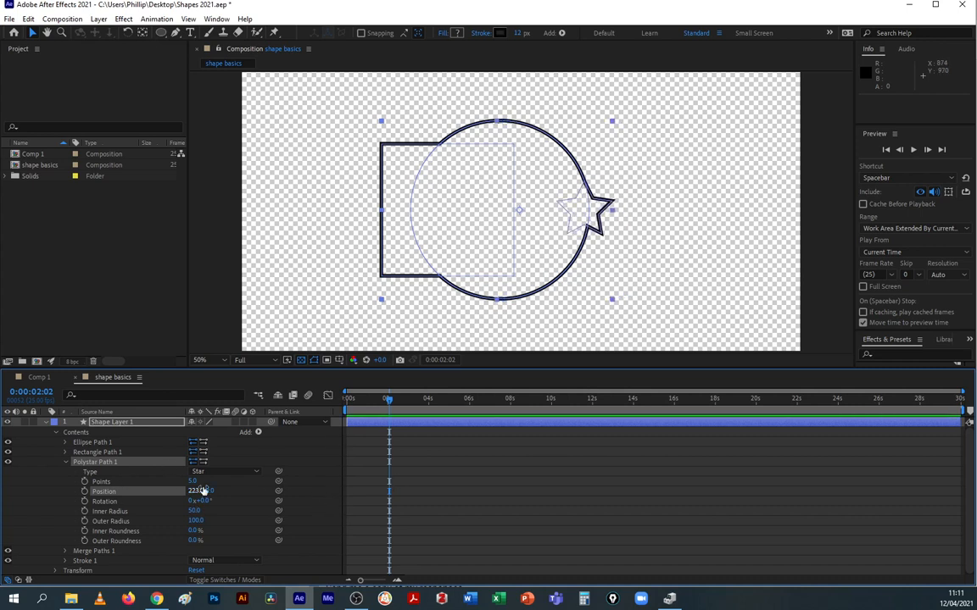
mouse_move(196, 492)
mouse_down()
mouse_move(34, 490)
mouse_move(181, 501)
mouse_up()
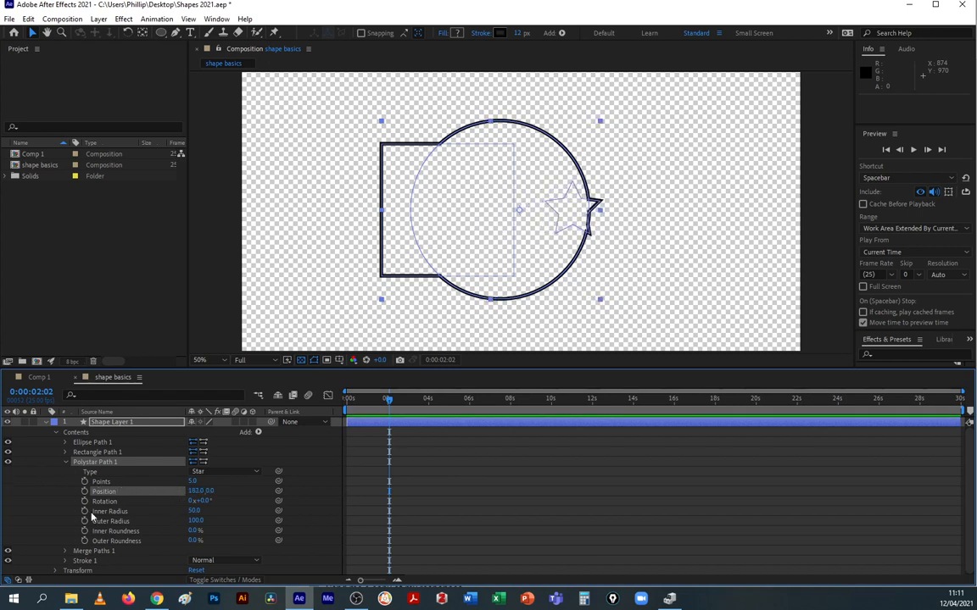
Step: Reorder the polystar path below Merge Paths 1 in the contents, directly above the stroke
click(65, 462)
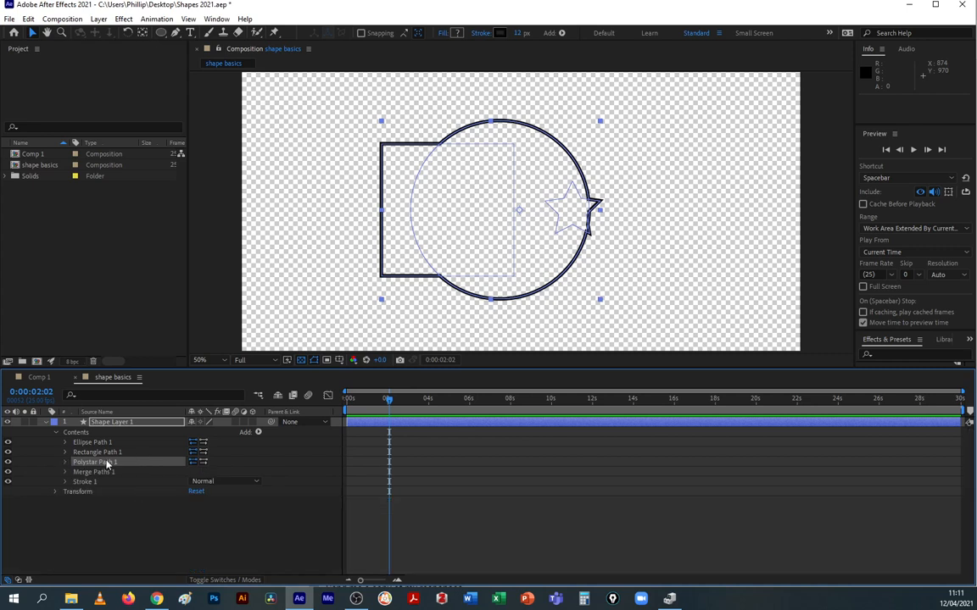
drag(118, 465, 122, 479)
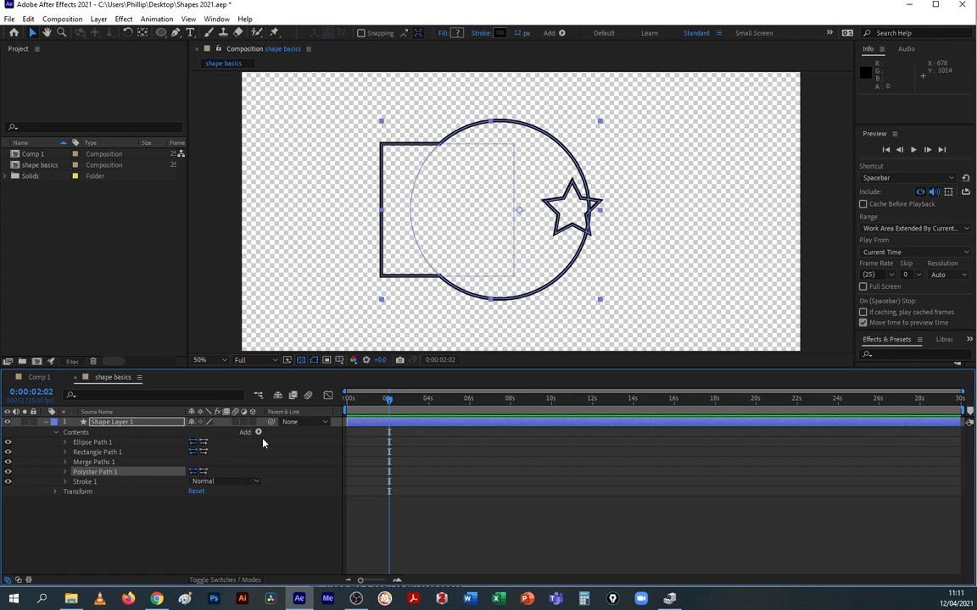
Step: Add a second Merge Paths between the polystar path and the stroke, and set its mode to Subtract
click(97, 434)
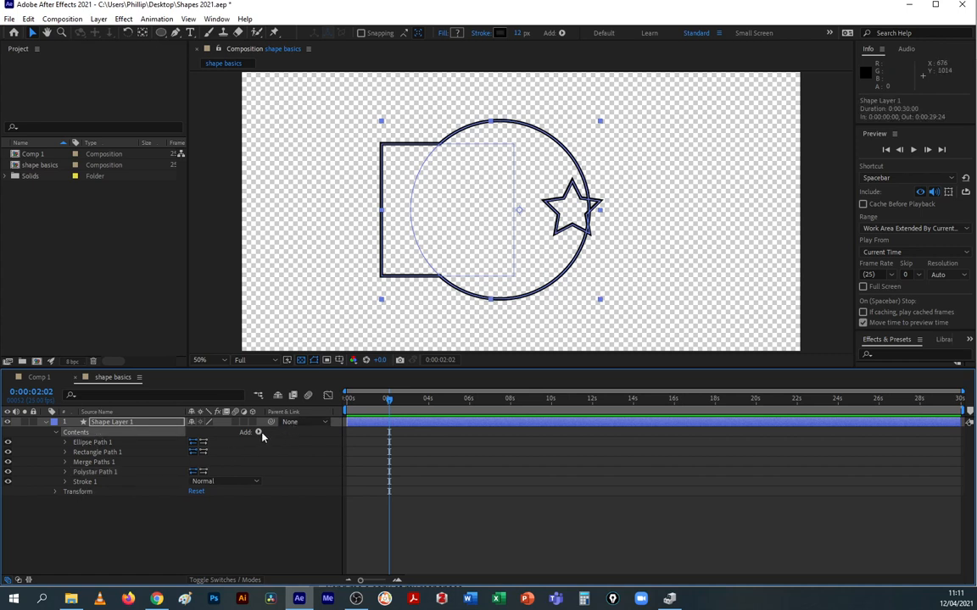
click(258, 433)
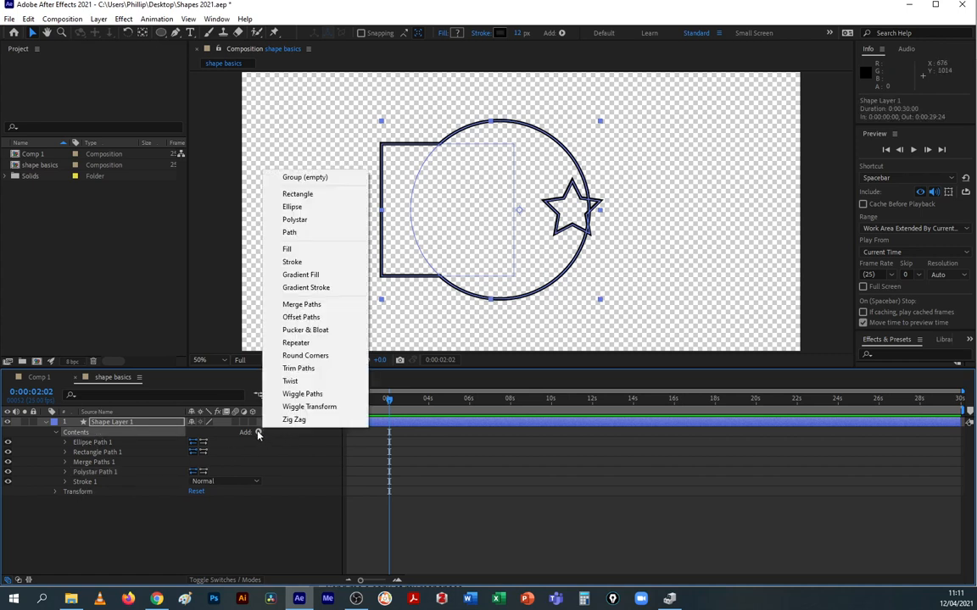
click(310, 307)
drag(120, 477, 125, 487)
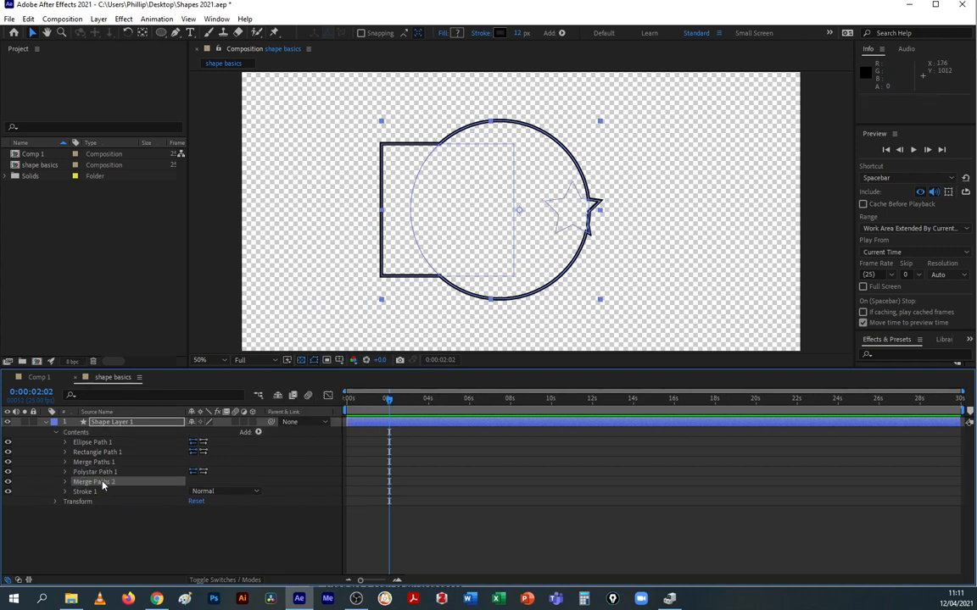
click(65, 481)
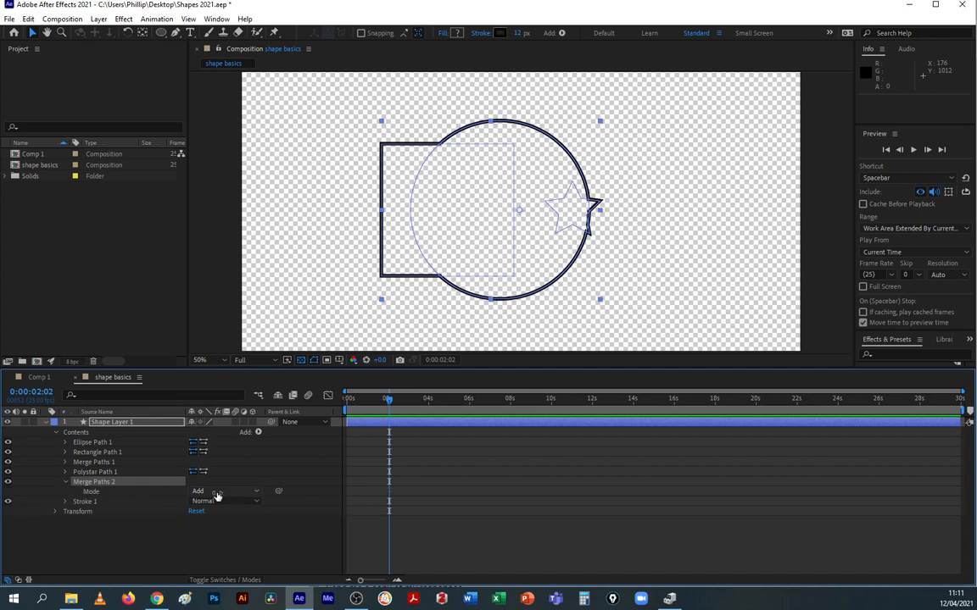
click(217, 496)
click(226, 529)
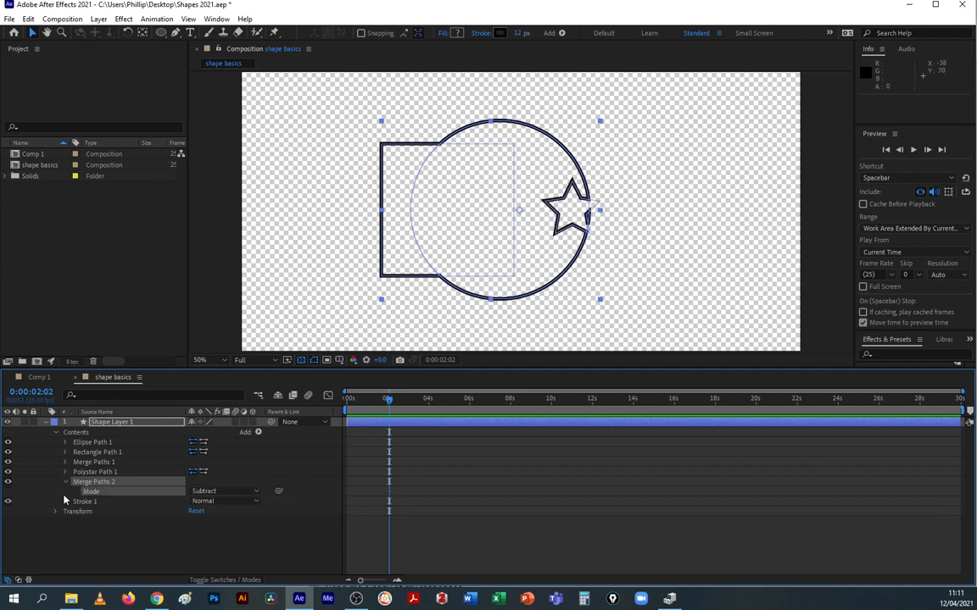
Step: Set the polystar path's outer radius to 190, inner radius to 313 and vertical position to 114 so it cuts deeper into the circle
click(65, 471)
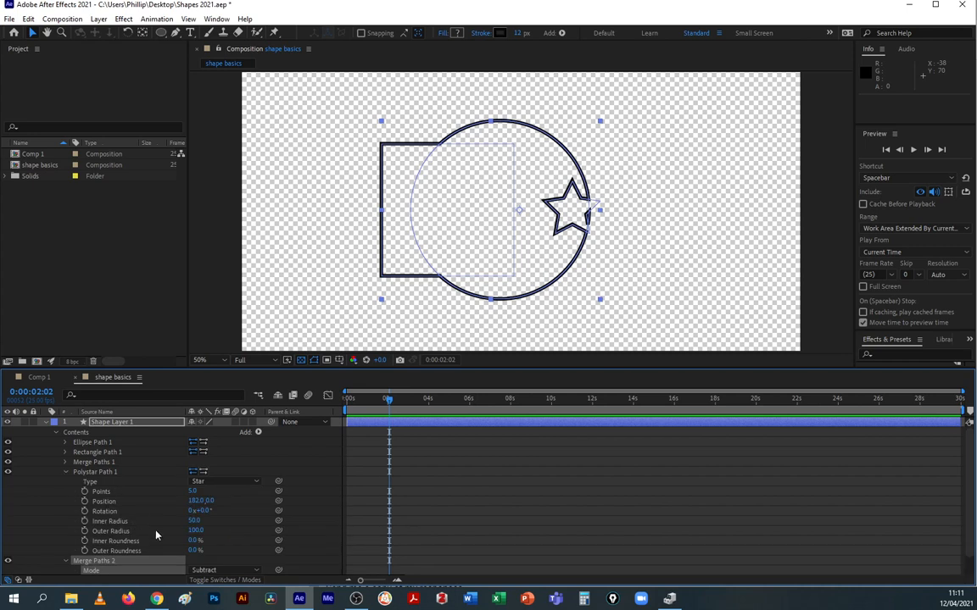
scroll(139, 525, down, 1)
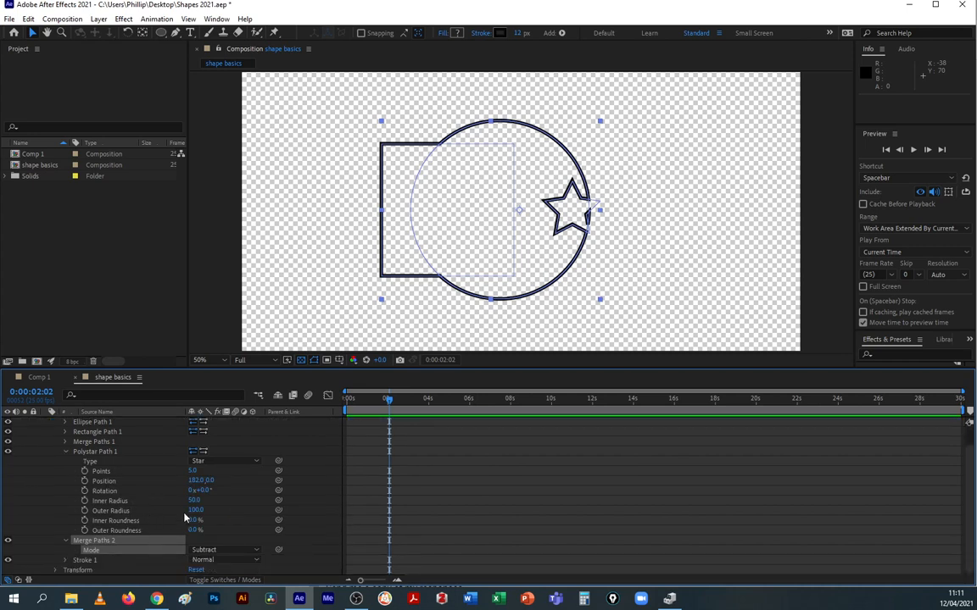
drag(194, 511, 226, 496)
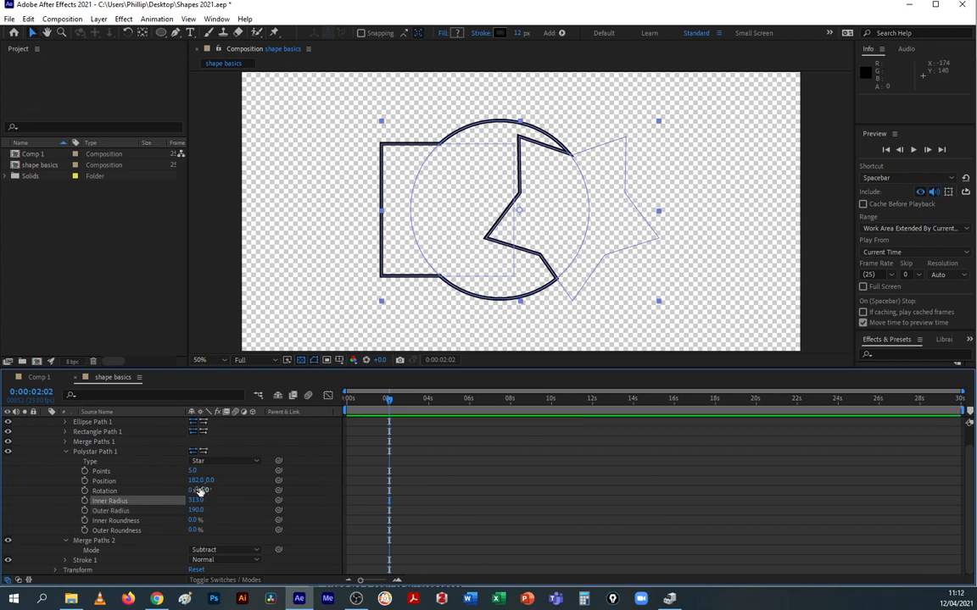
drag(207, 480, 281, 472)
click(702, 487)
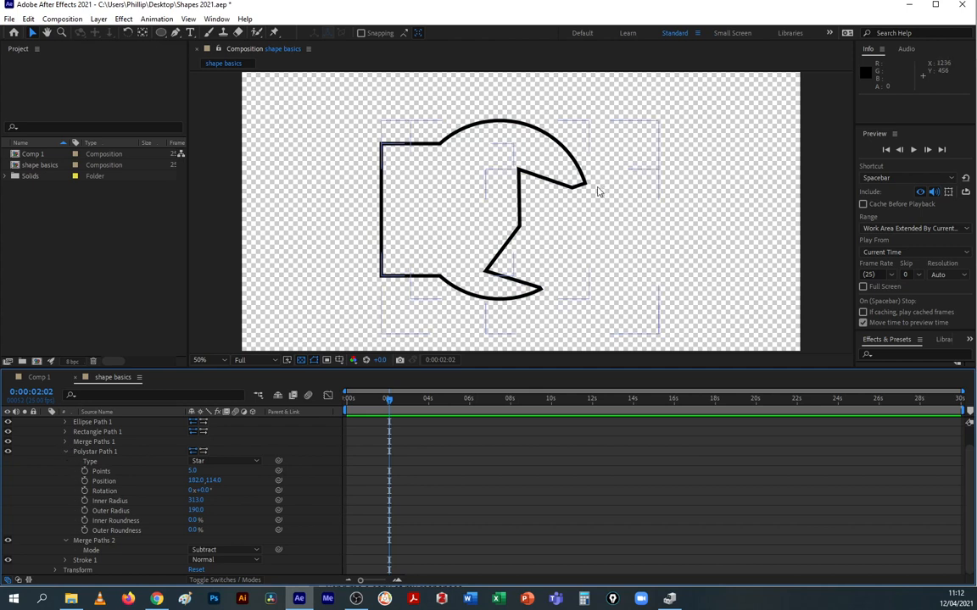
Step: Convert the polystar path to a Bezier path
click(93, 452)
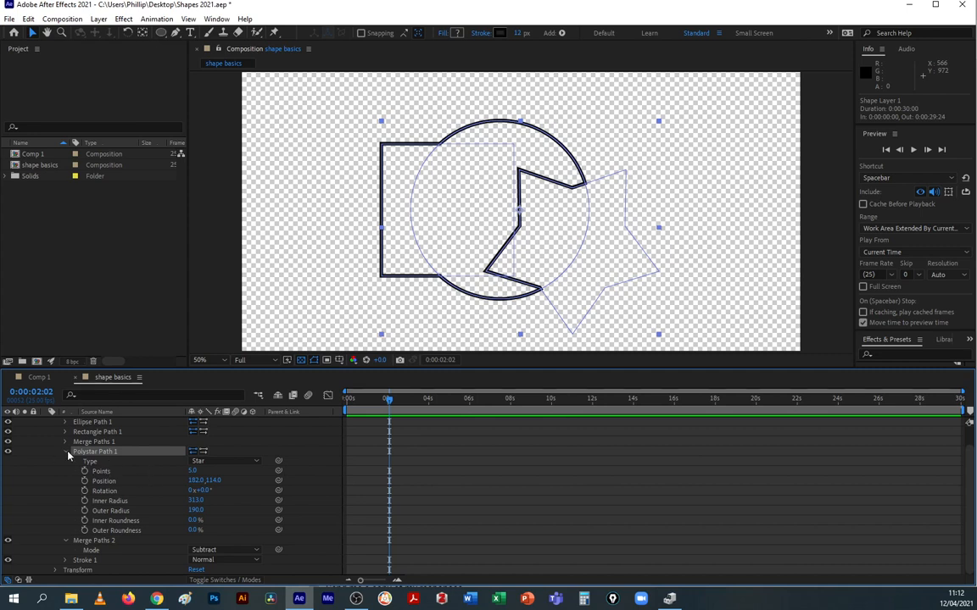
right_click(101, 454)
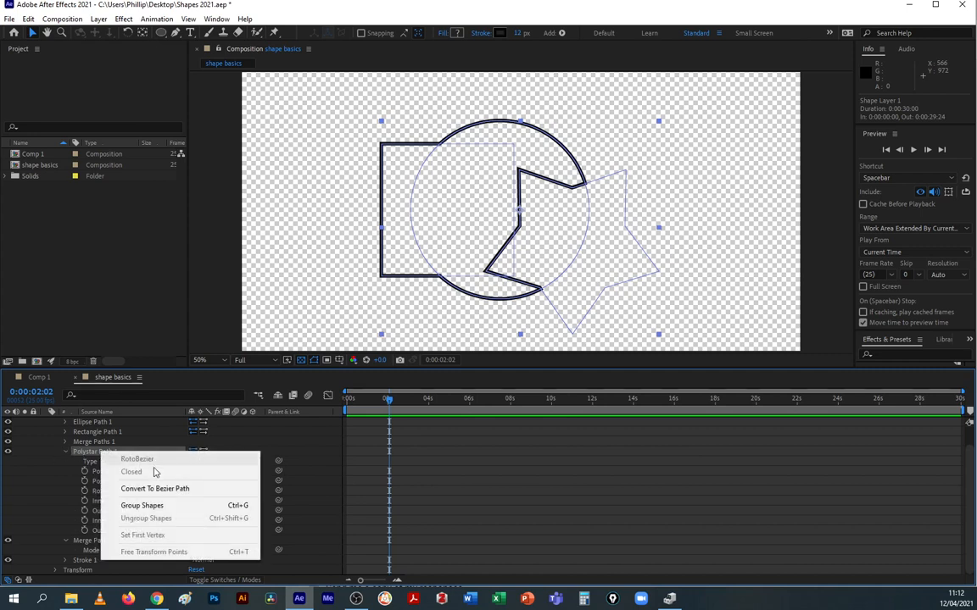
click(170, 489)
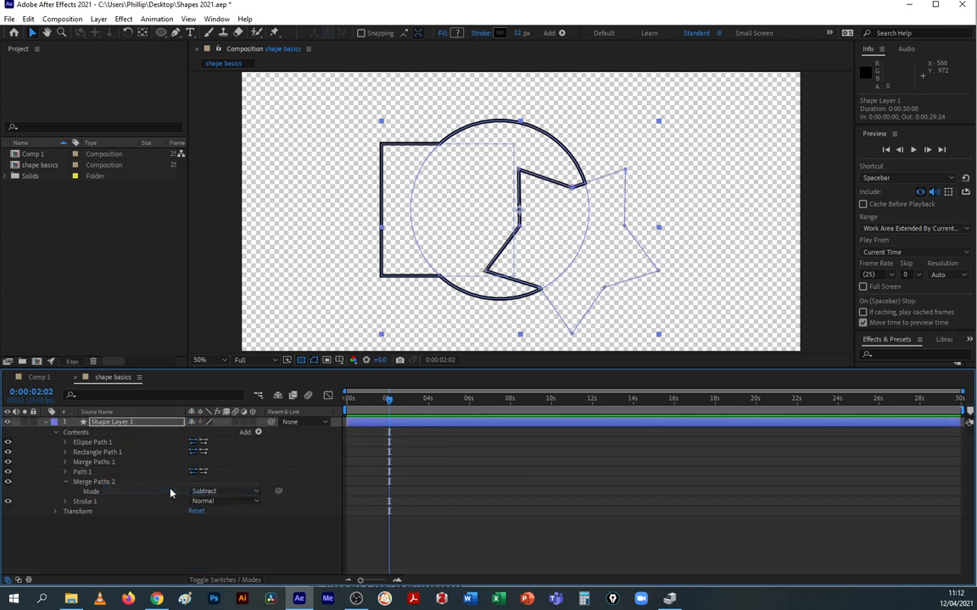
Step: Reshape the converted star path by pulling its upper-right point upward and moving its inner vertices toward the star's centre, then deselect and collapse the second Merge Paths
click(626, 172)
drag(629, 173, 618, 120)
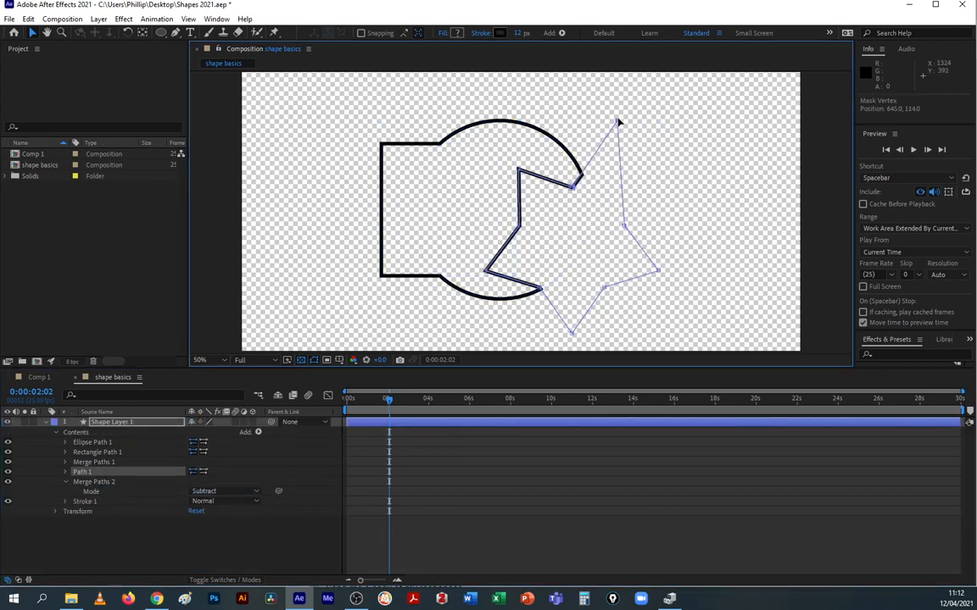
drag(574, 186, 562, 248)
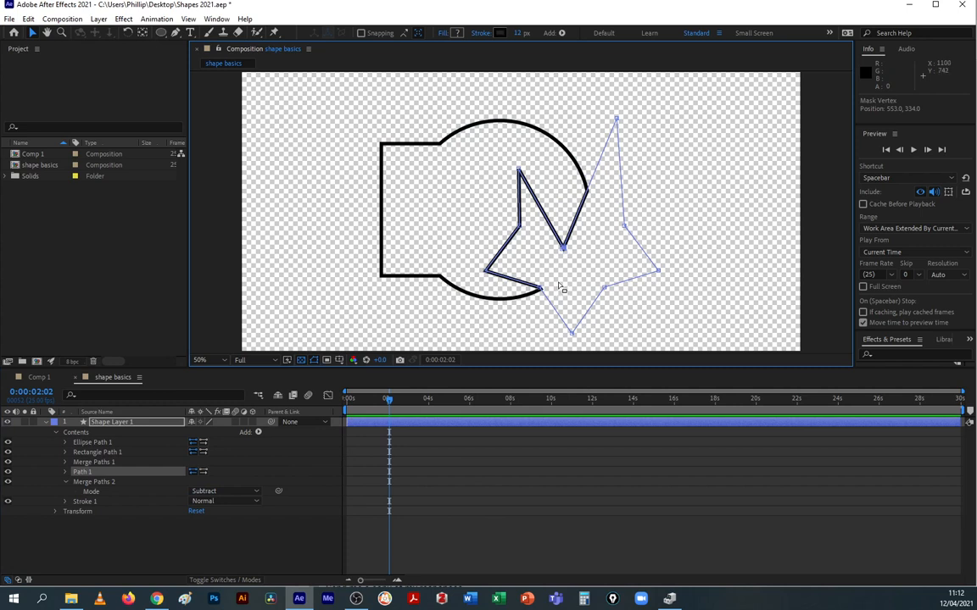
drag(540, 289, 535, 257)
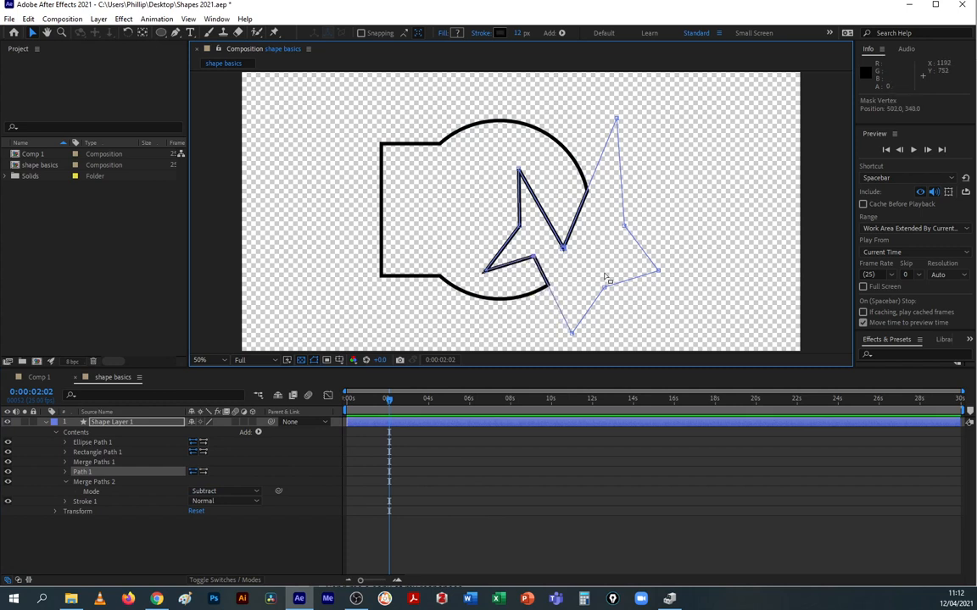
drag(604, 288, 595, 257)
click(585, 455)
click(85, 421)
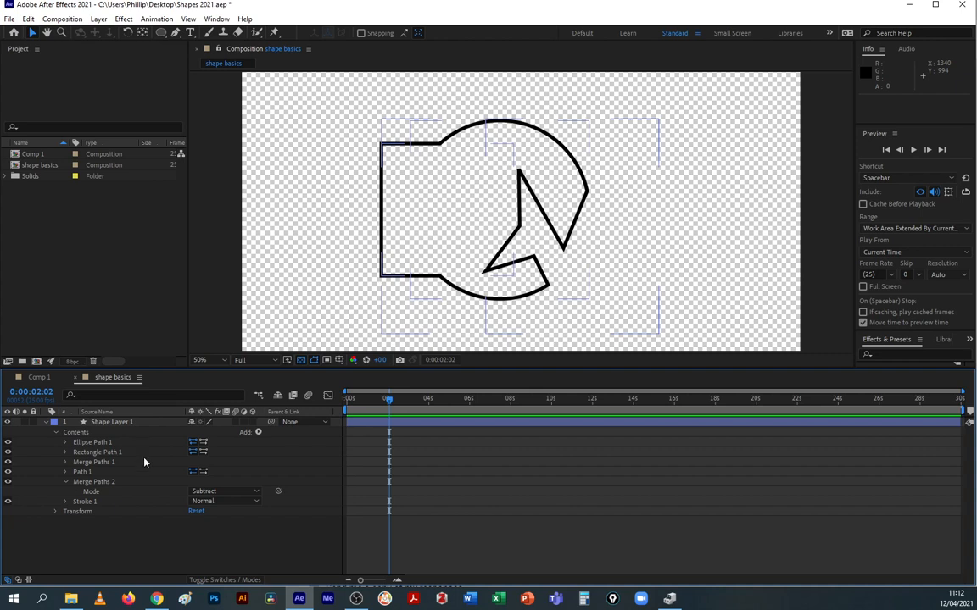
click(66, 483)
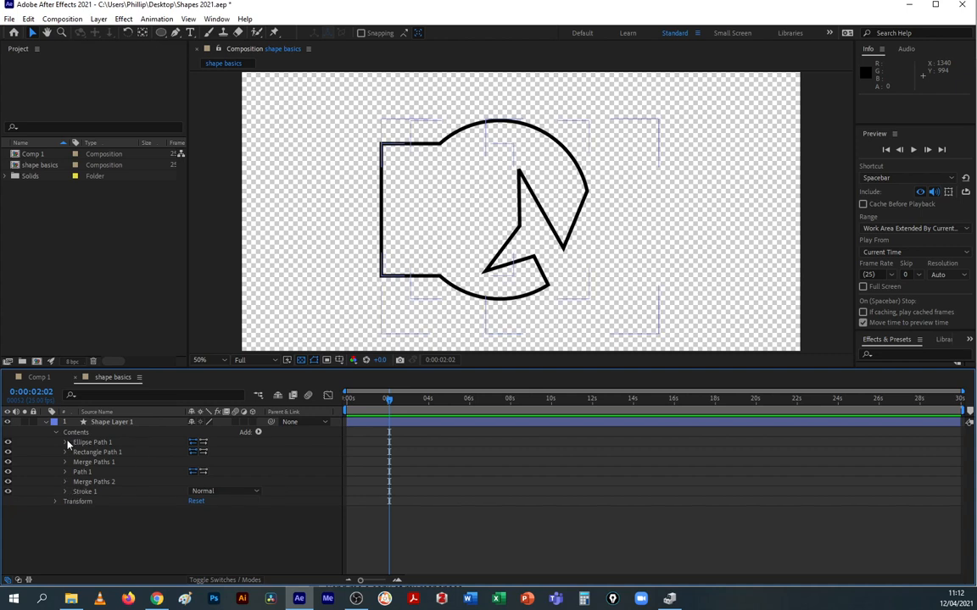